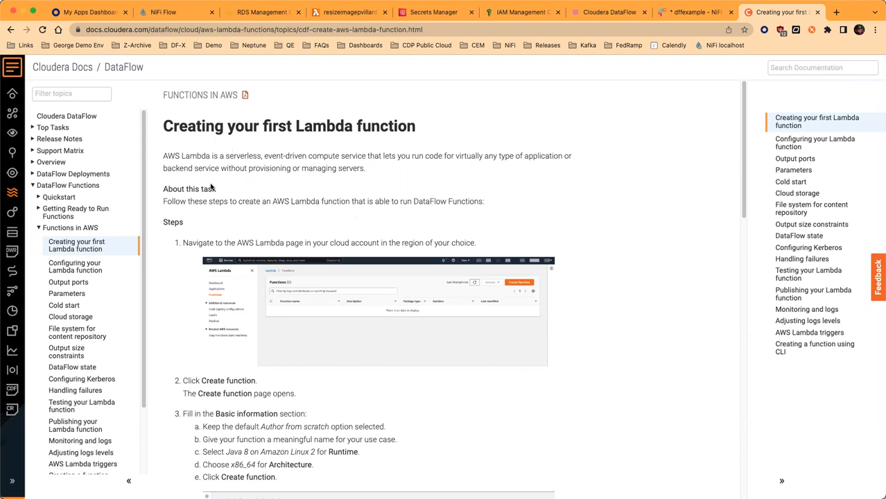
# Look through the Quickstart topics under DataFlow Functions in the documentation.
pyautogui.click(39, 199)
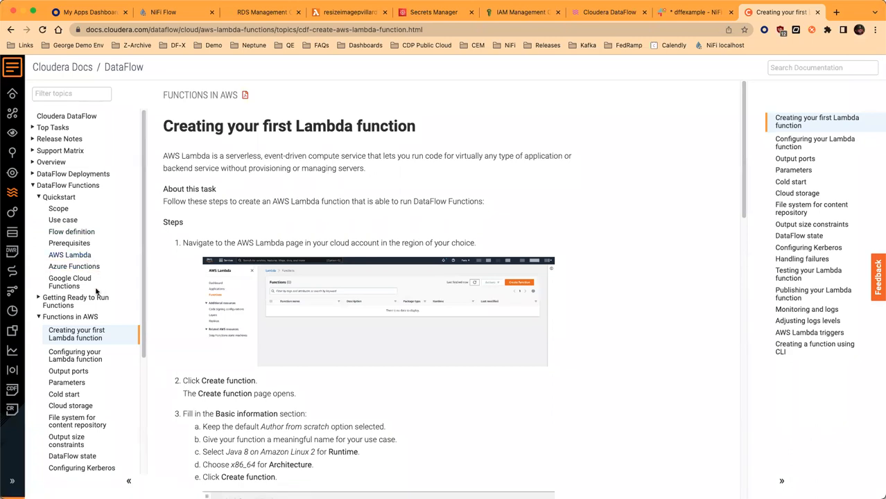
pyautogui.click(39, 198)
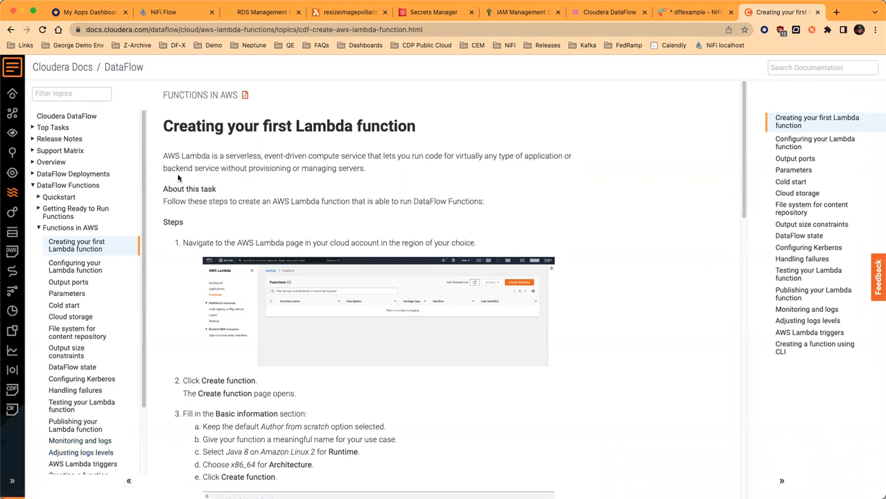
# Switch to the NiFi flow and review the properties of the Log payload? processor.
pyautogui.click(165, 14)
pyautogui.moveTo(269, 164); pyautogui.dragTo(260, 310)
pyautogui.moveTo(238, 189); pyautogui.dragTo(271, 243)
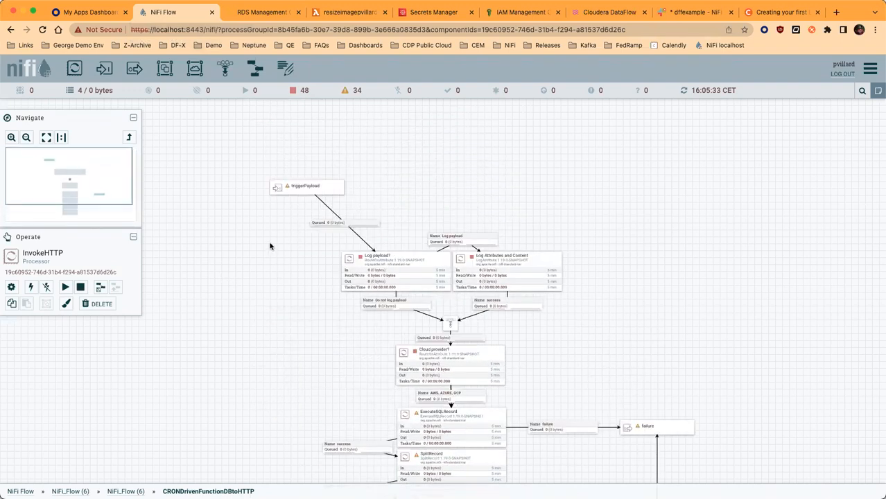
pyautogui.scroll(3, 270, 243)
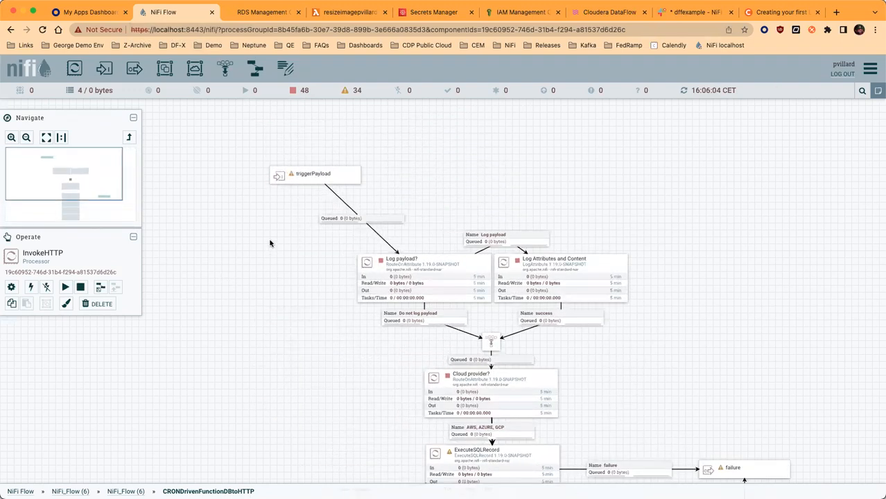
pyautogui.moveTo(283, 240); pyautogui.dragTo(204, 250)
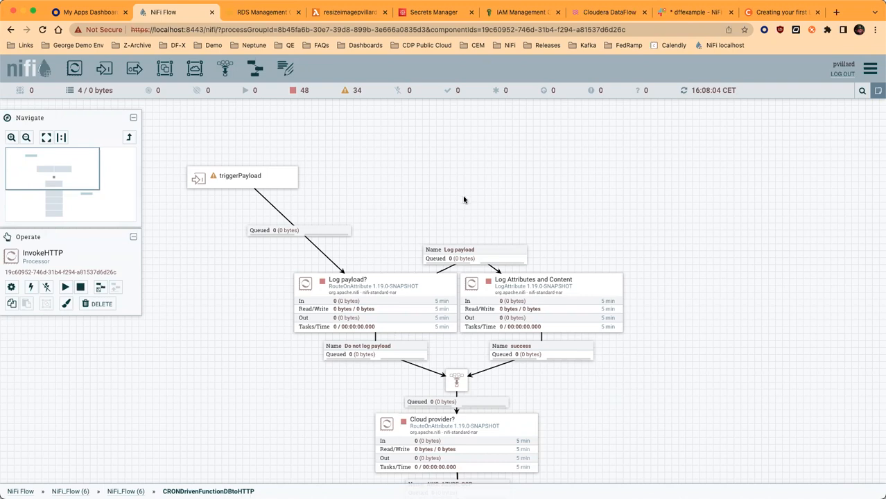
pyautogui.scroll(-3, 520, 208)
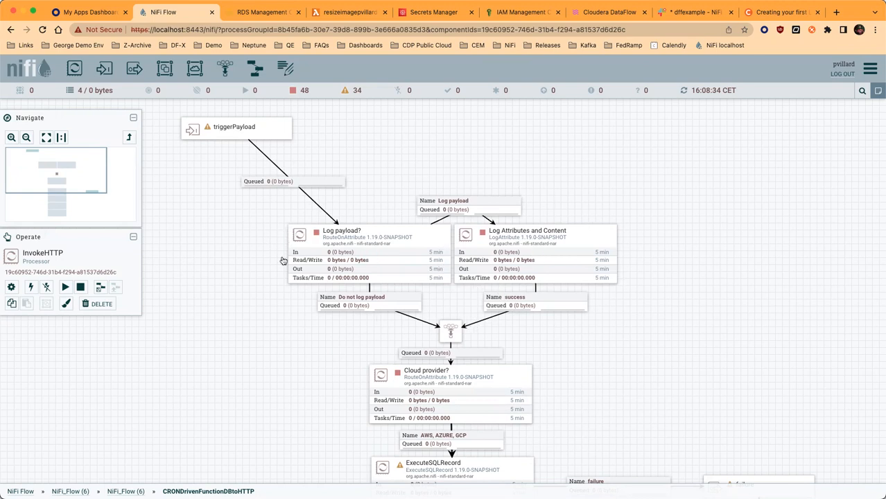
pyautogui.doubleClick(414, 251)
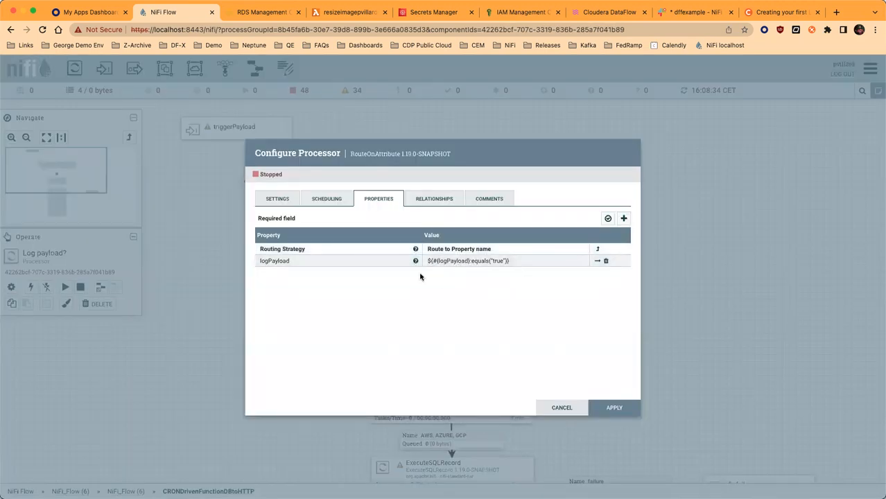
pyautogui.click(562, 408)
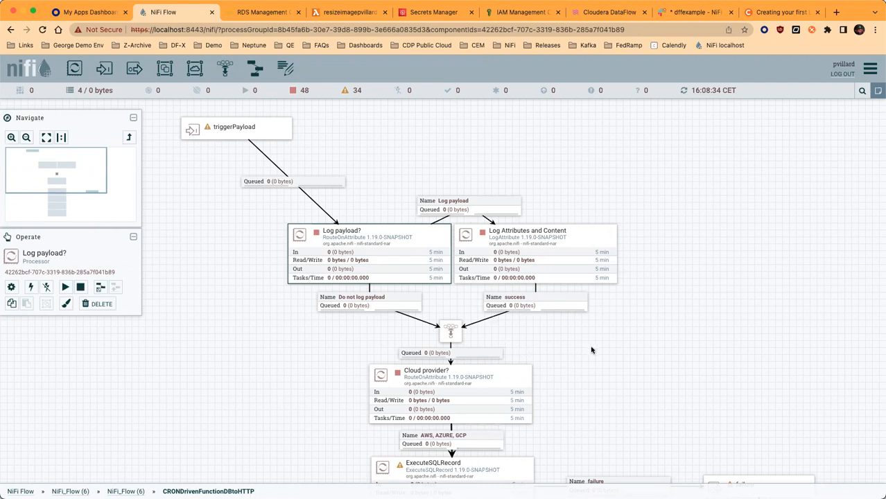
# Inspect the properties of the ExecuteSQLRecord processor, including its SQL select query parameter.
pyautogui.scroll(-5, 577, 275)
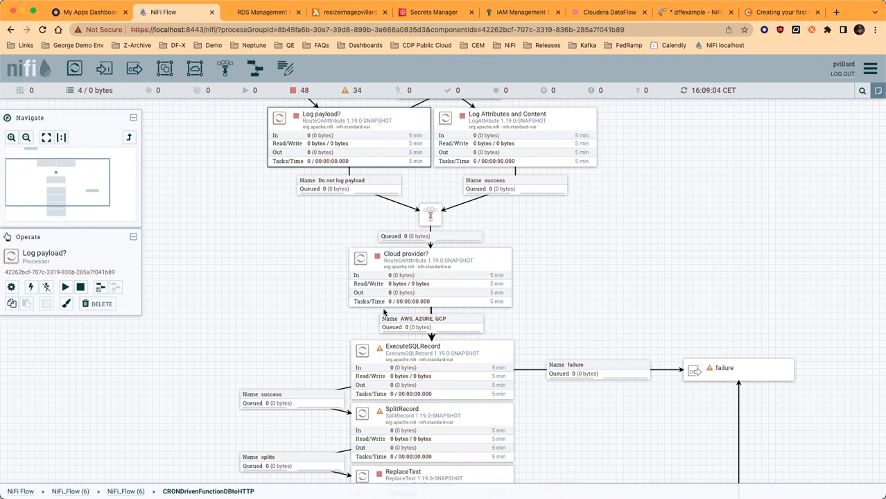
pyautogui.scroll(-1, 595, 266)
pyautogui.scroll(-3, 598, 259)
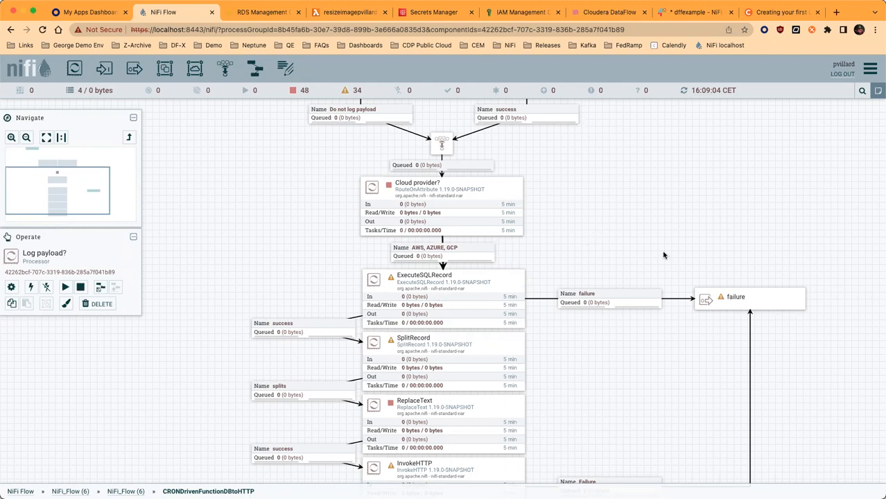
pyautogui.scroll(-5, 654, 249)
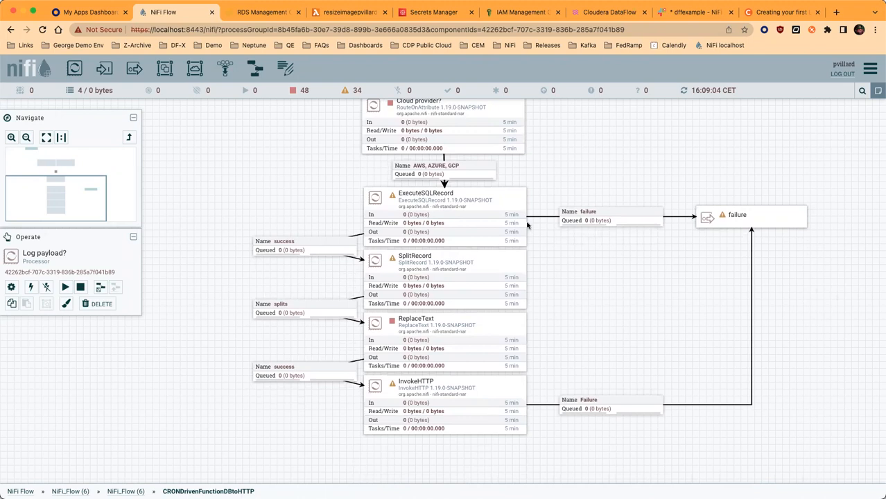
pyautogui.doubleClick(511, 208)
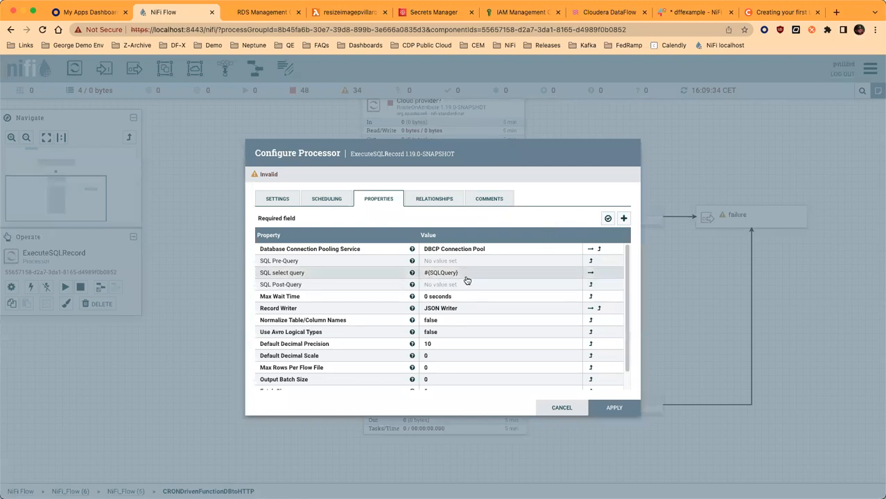
# Go to the DBCP Connection Pool service used by ExecuteSQLRecord and review its parameterized connection properties, changing nothing.
pyautogui.click(591, 251)
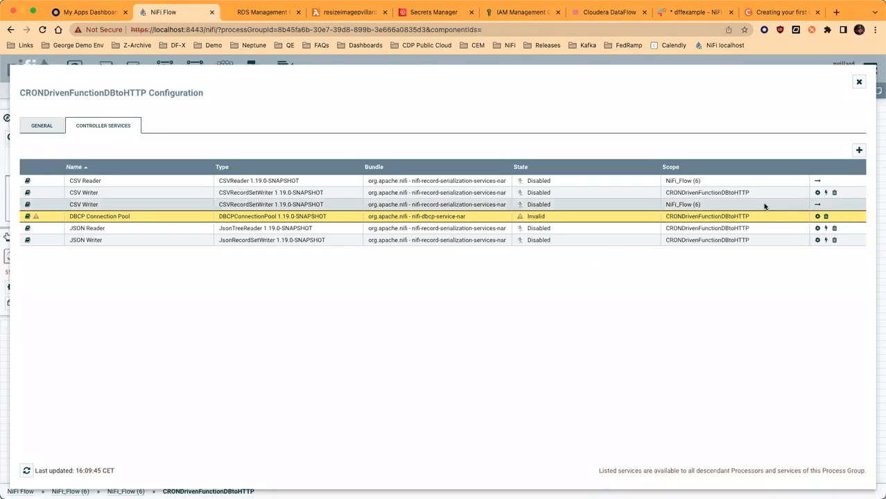
pyautogui.click(818, 217)
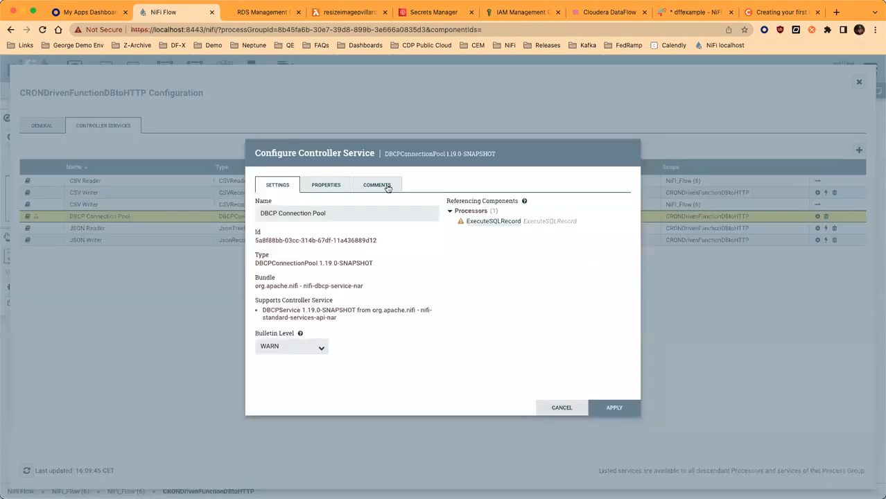
pyautogui.click(326, 186)
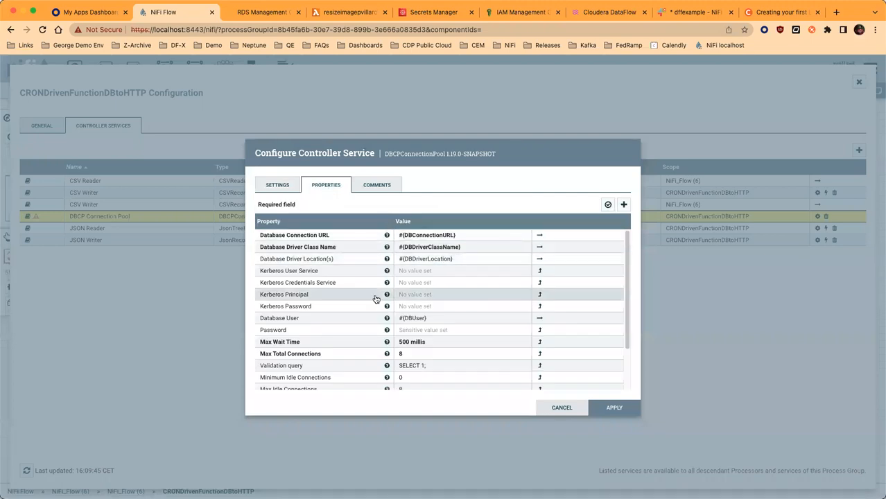
pyautogui.scroll(-1, 439, 286)
pyautogui.scroll(1, 439, 287)
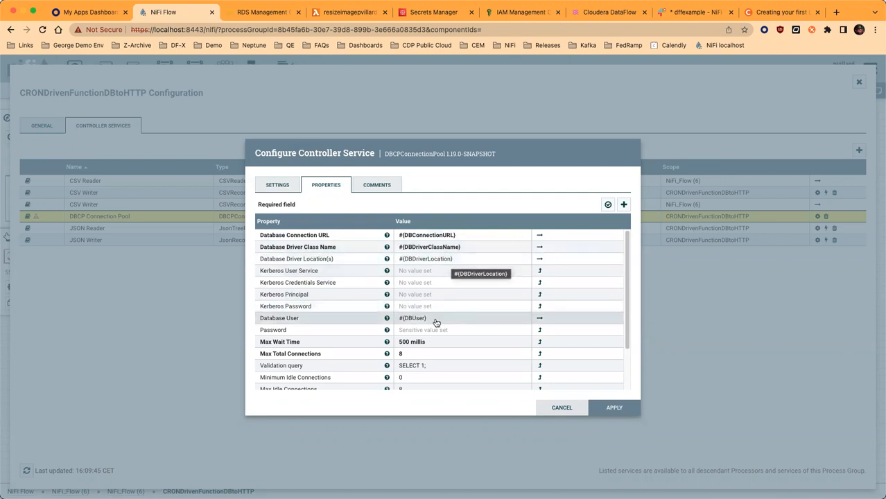
pyautogui.click(560, 408)
pyautogui.click(859, 81)
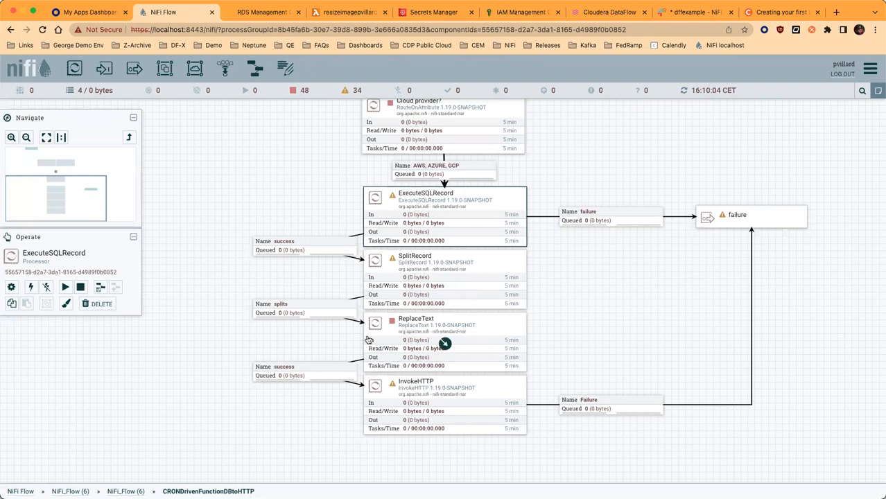
# Examine the Replacement Value expression in the ReplaceText processor without modifying it.
pyautogui.doubleClick(470, 339)
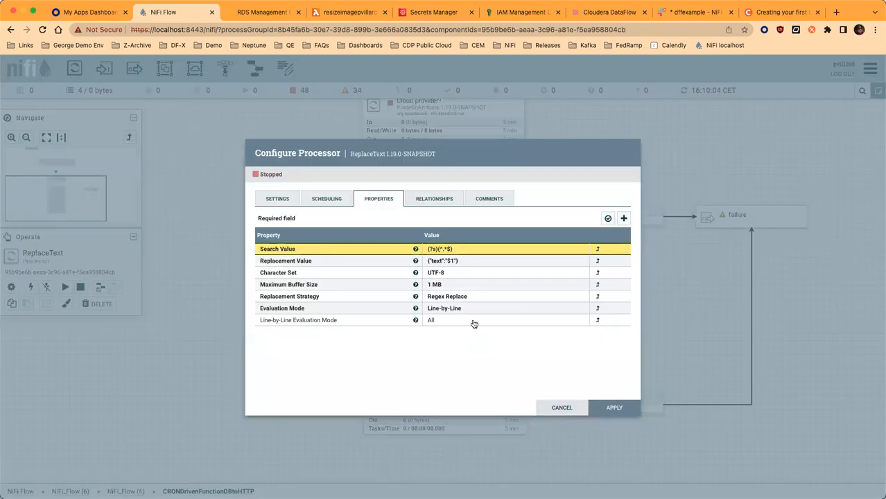
pyautogui.click(461, 263)
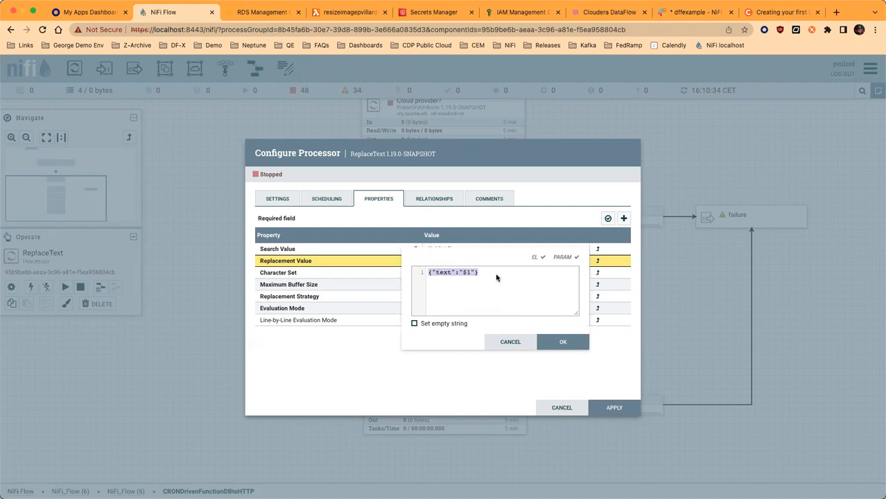
pyautogui.click(464, 273)
pyautogui.moveTo(463, 273); pyautogui.dragTo(471, 274)
pyautogui.click(570, 344)
pyautogui.click(587, 405)
# Check the SplitRecord processor's record reader and writer, and the InvokeHTTP processor's method and URL properties.
pyautogui.doubleClick(444, 279)
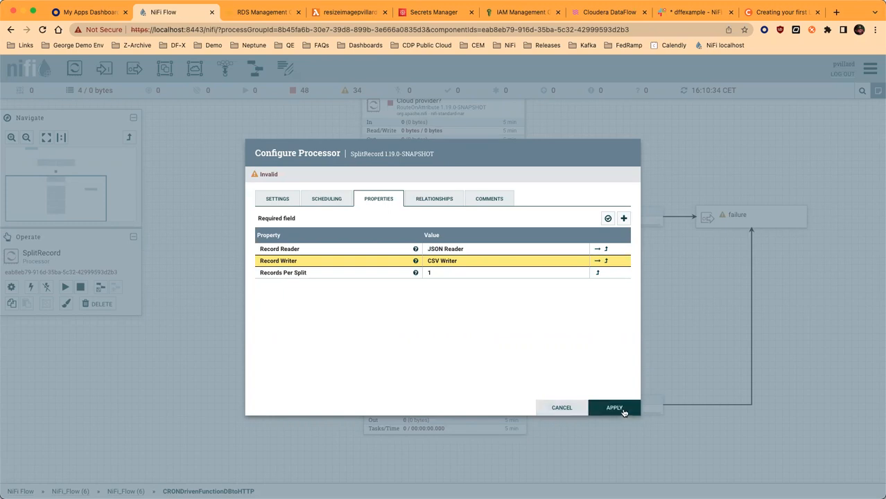
pyautogui.click(562, 408)
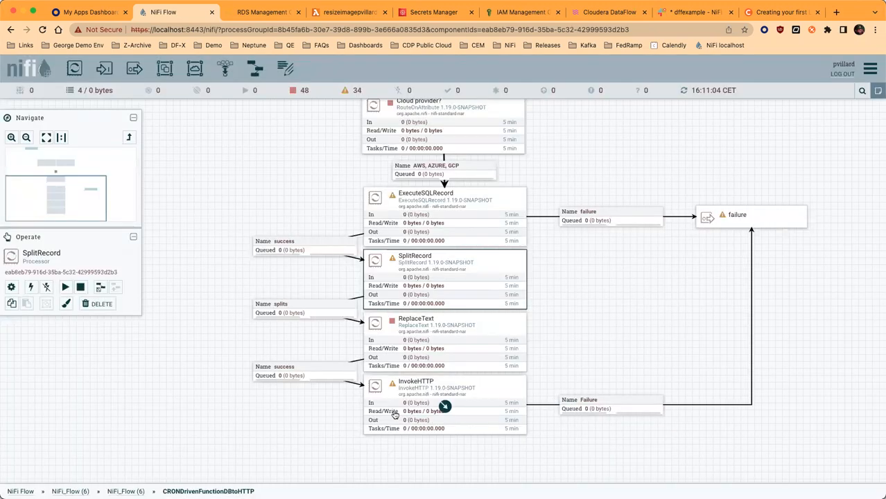
pyautogui.scroll(-2, 564, 329)
pyautogui.doubleClick(445, 366)
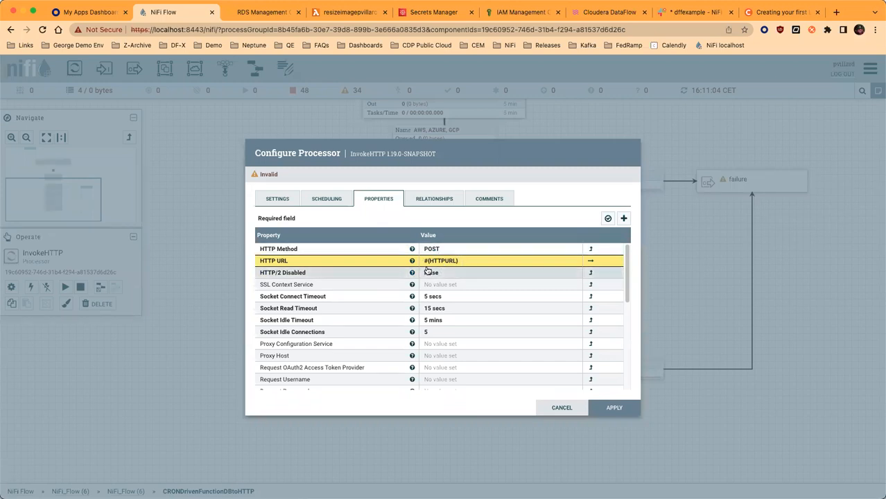
pyautogui.click(560, 411)
pyautogui.moveTo(575, 277); pyautogui.dragTo(581, 239)
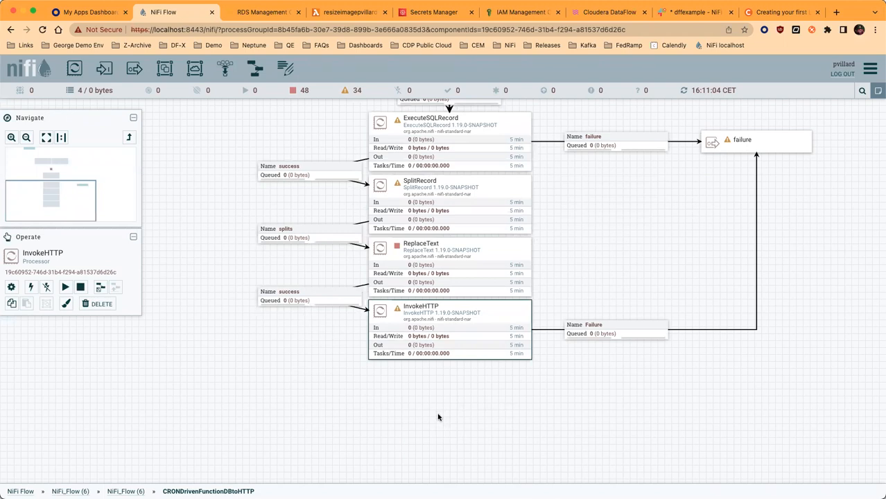
pyautogui.moveTo(564, 228); pyautogui.dragTo(512, 321)
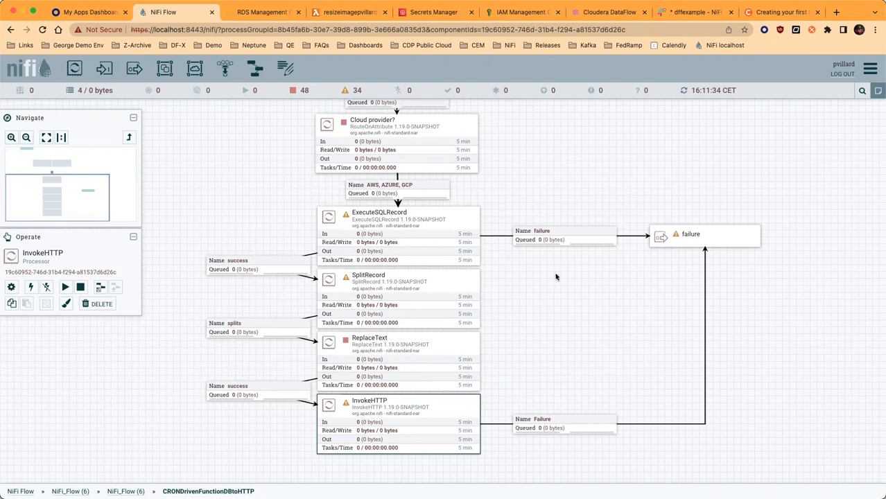
pyautogui.scroll(5, 550, 334)
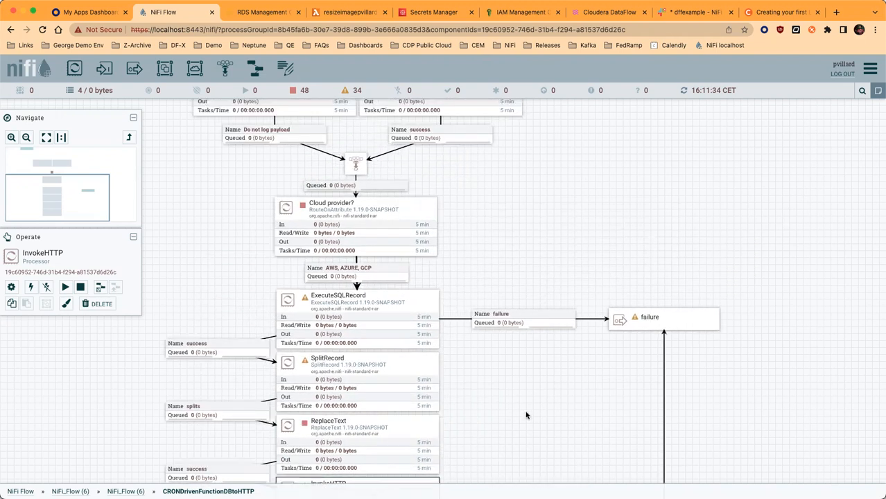
pyautogui.scroll(-5, 564, 326)
pyautogui.hscroll(-1, 525, 177)
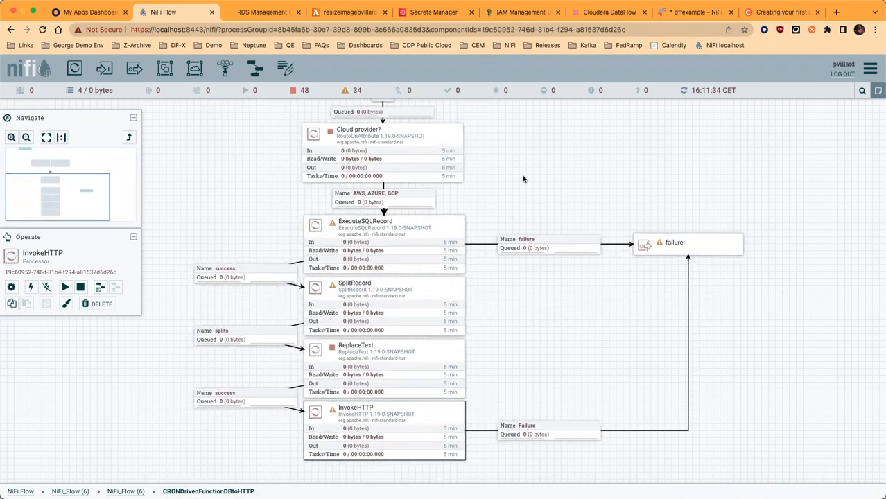
pyautogui.scroll(-4, 524, 177)
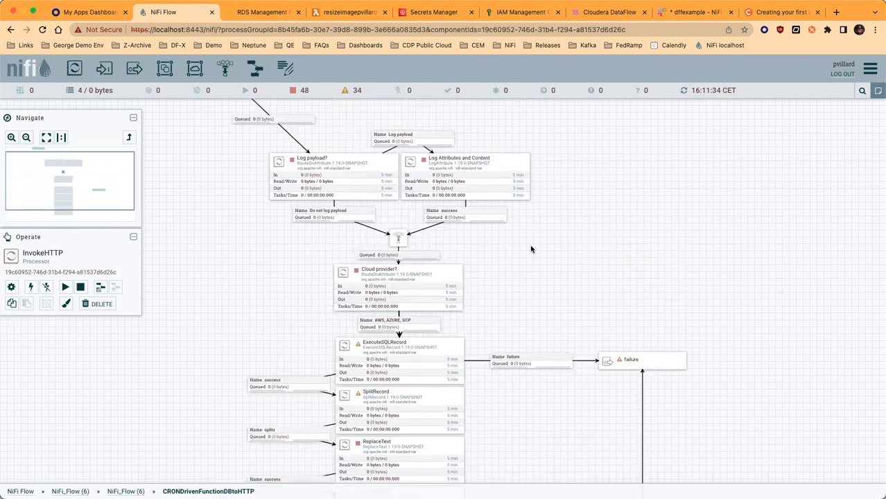
# Return to the parent process group and review the CRONDrivenFunctionDBtoHTTP parameter context's name and parameters, changing nothing.
pyautogui.click(139, 490)
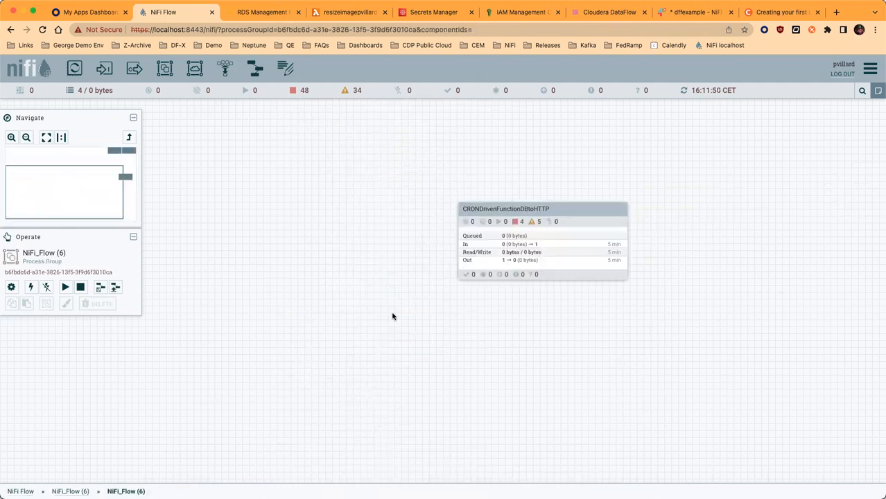
pyautogui.moveTo(438, 322); pyautogui.dragTo(402, 336)
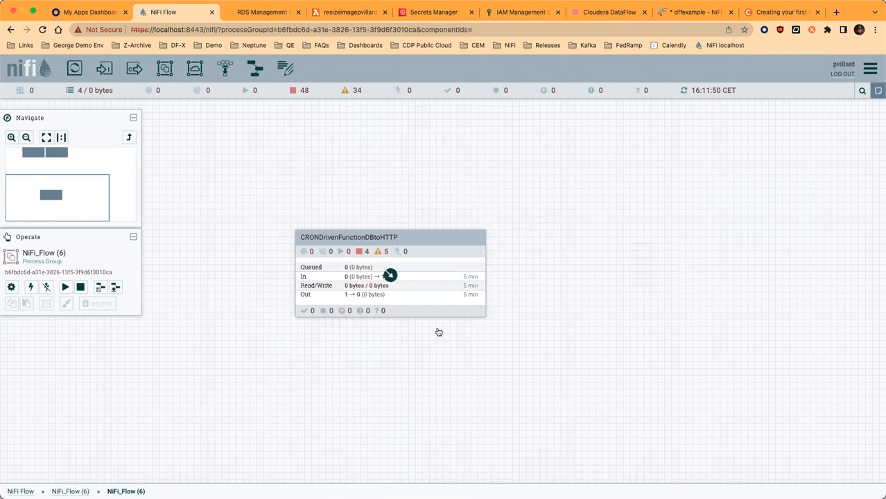
pyautogui.rightClick(461, 257)
pyautogui.click(497, 229)
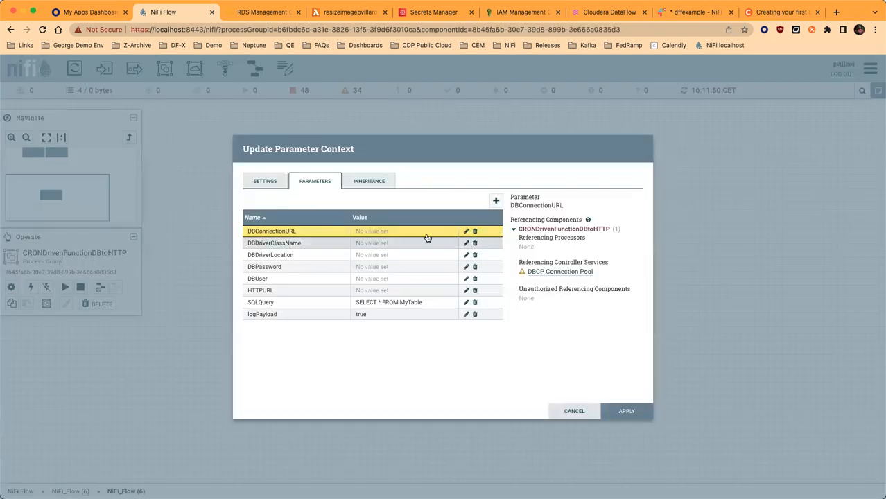
pyautogui.click(252, 186)
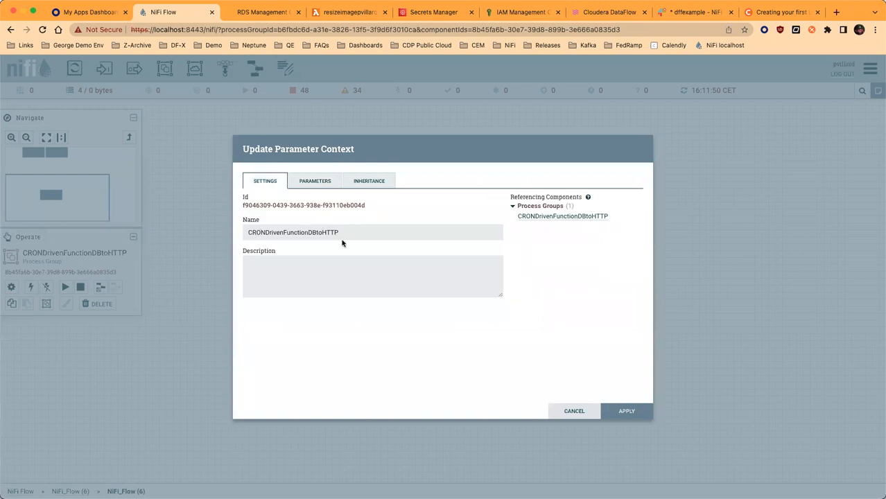
pyautogui.click(321, 186)
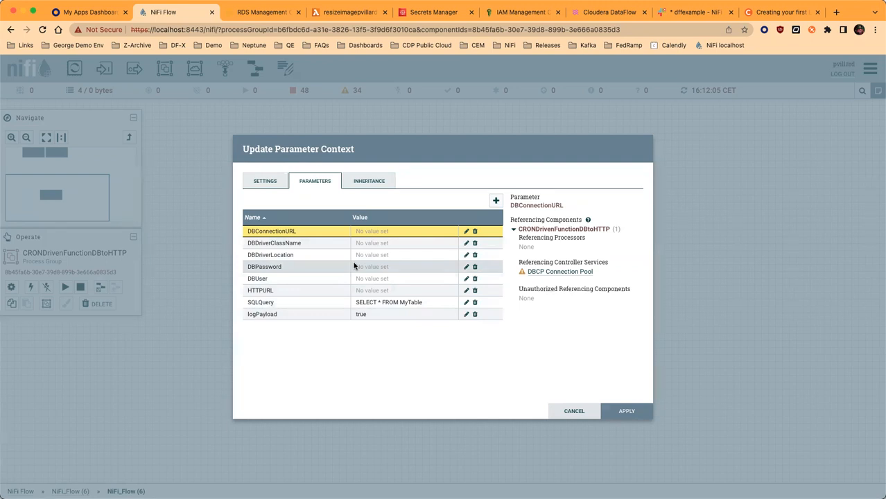
pyautogui.click(561, 413)
# Show the flow definition download options for the CRONDrivenFunctionDBtoHTTP process group and dismiss them without downloading.
pyautogui.rightClick(403, 265)
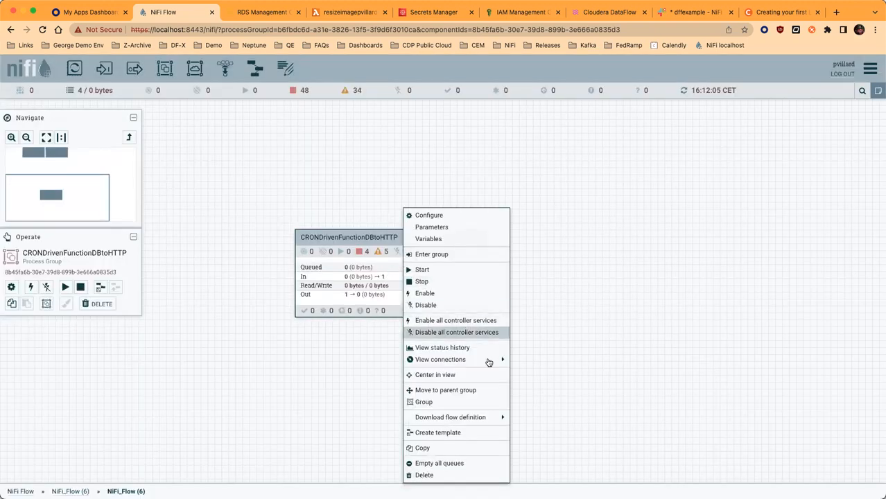
pyautogui.moveTo(473, 418)
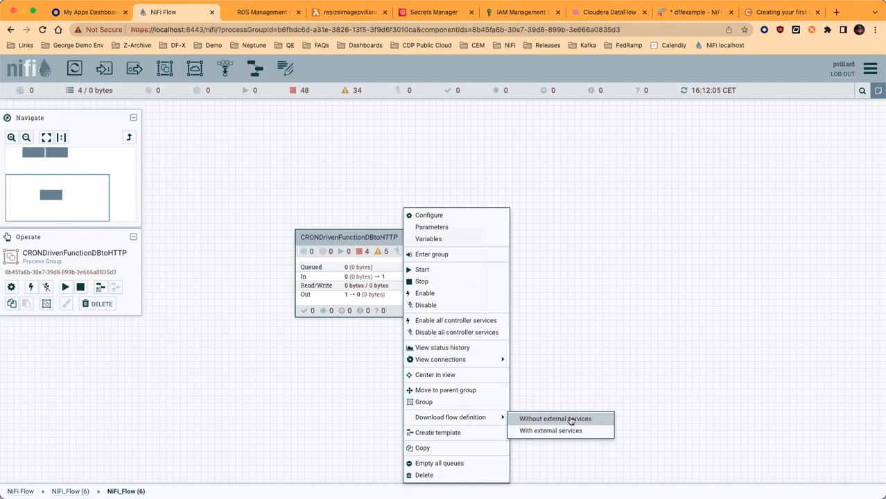
pyautogui.click(564, 336)
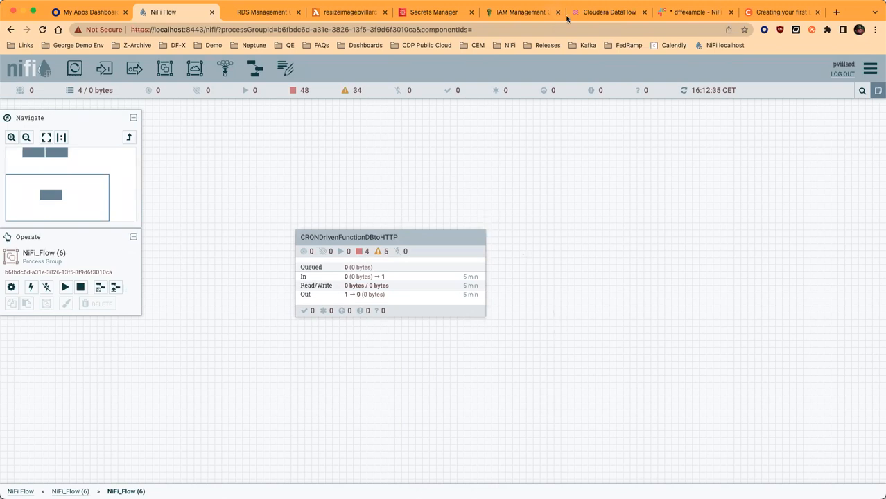
# Switch to Cloudera DataFlow, search the flow catalog for "cron" and open the details of CRON Driven Function - DB offload to HTTP.
pyautogui.click(595, 13)
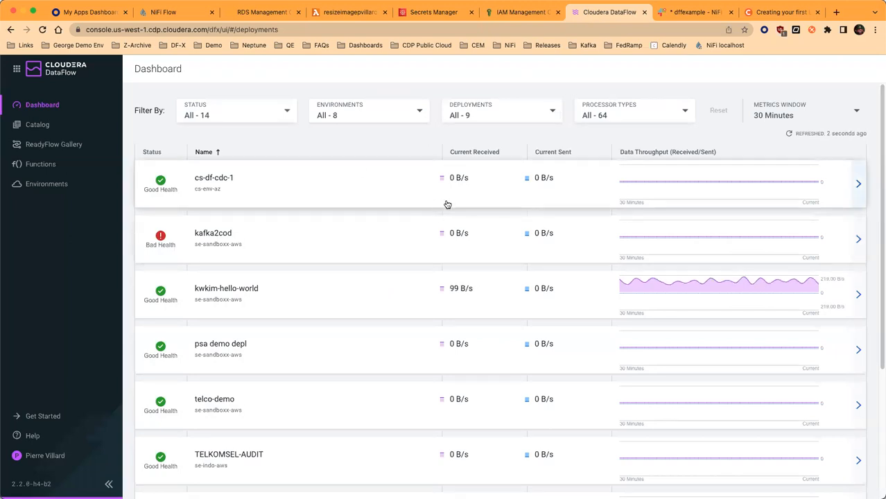
pyautogui.click(39, 126)
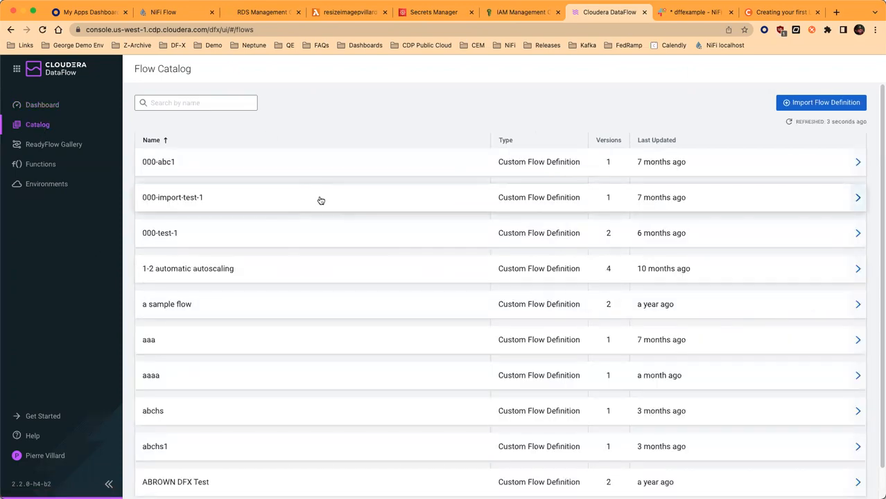
pyautogui.click(228, 104)
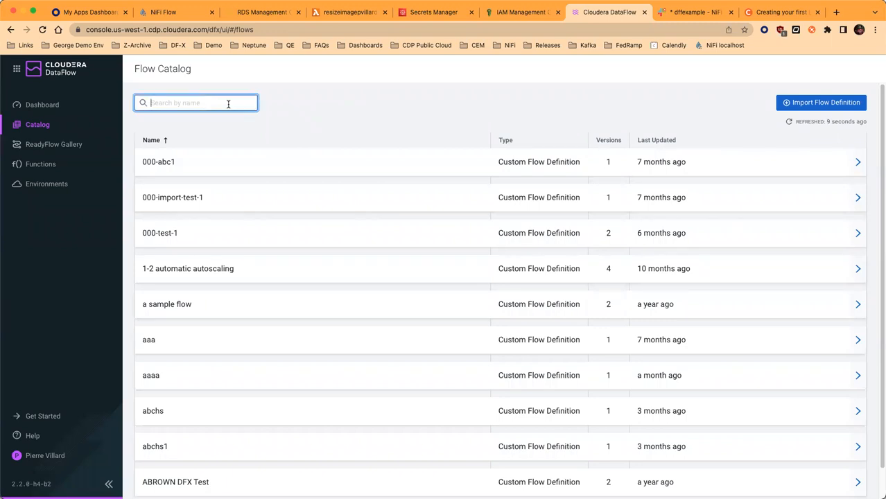
pyautogui.write('dron')
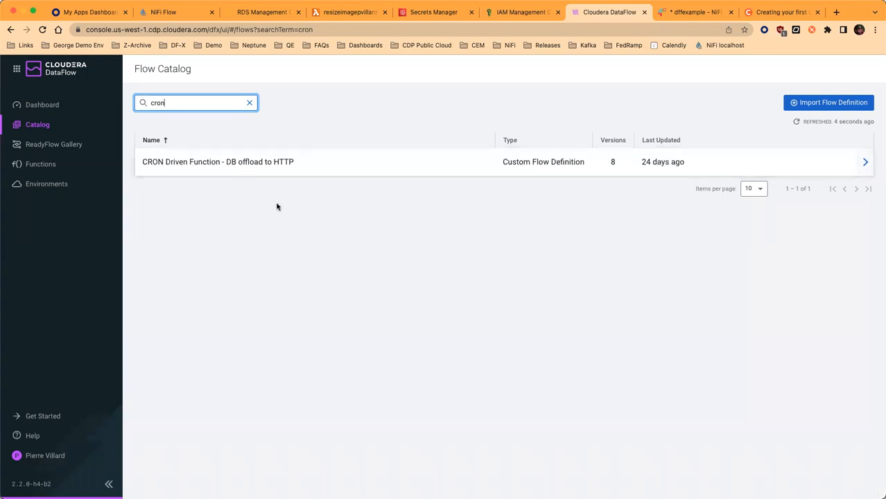
pyautogui.click(310, 168)
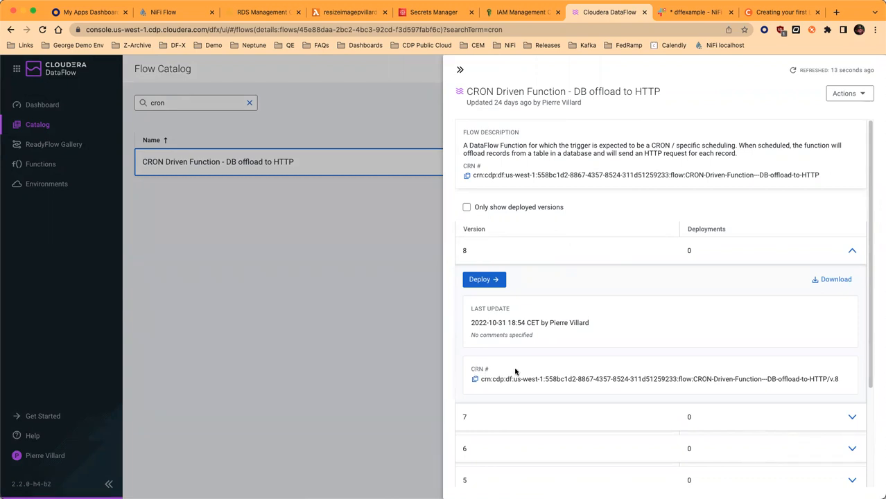
# Point out the CRN of version 8 and the CRN of the flow itself, and close the flow details.
pyautogui.moveTo(483, 380); pyautogui.dragTo(839, 383)
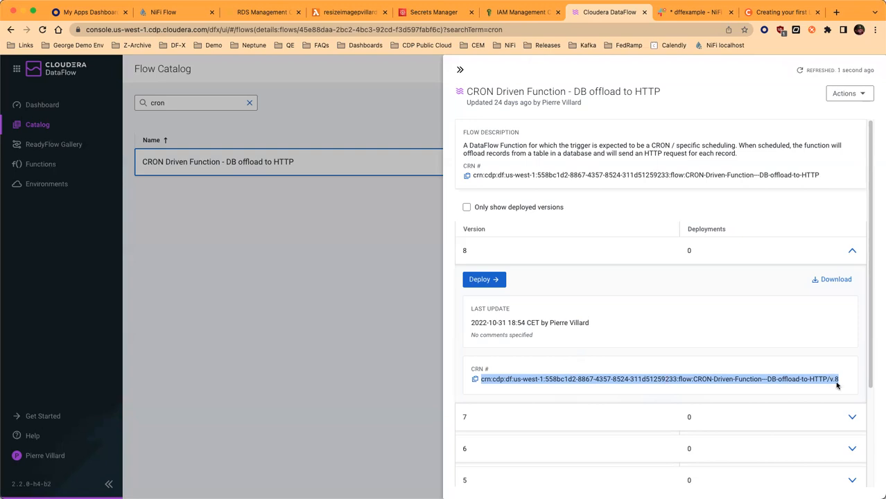
pyautogui.click(707, 171)
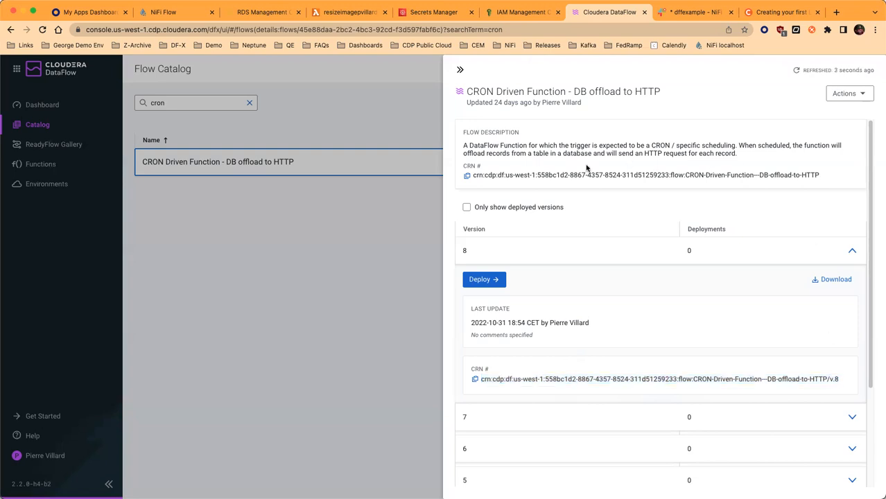
pyautogui.tripleClick(587, 172)
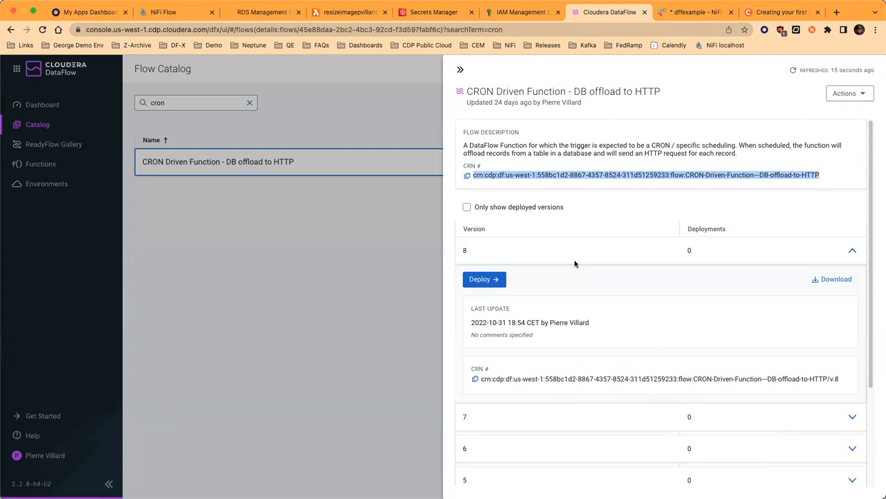
pyautogui.click(460, 71)
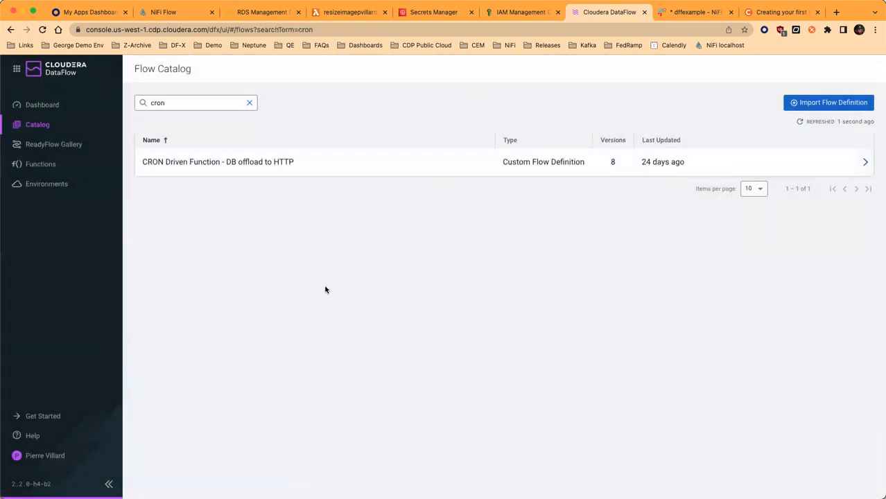
# Show the Cloudera Data Platform services list and the documentation page on creating a first Lambda function.
pyautogui.click(17, 70)
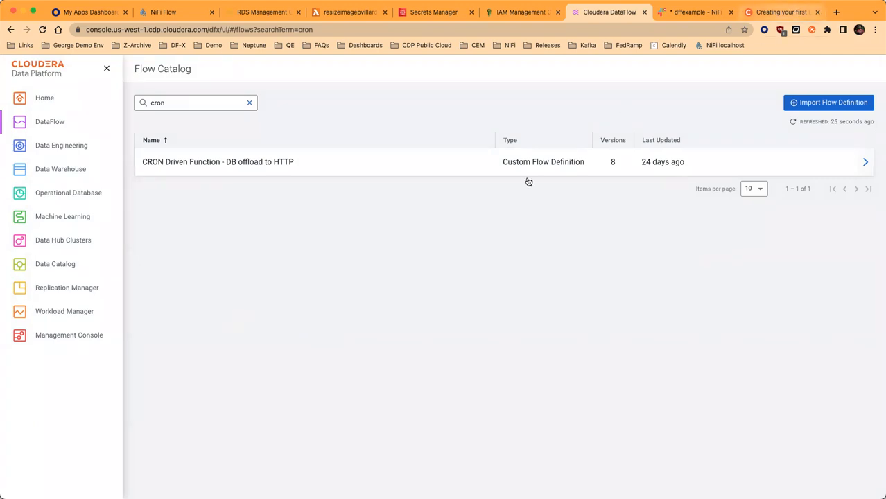
pyautogui.click(770, 14)
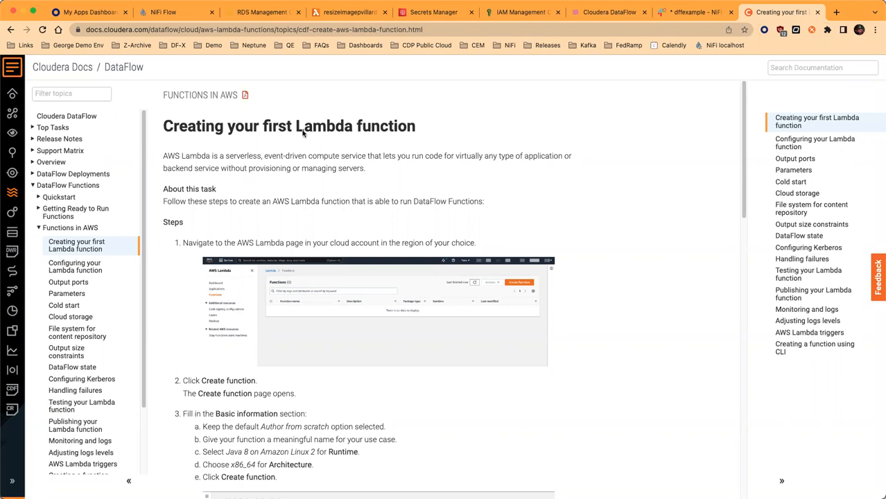
# Switch to the AWS Lambda console and review the image-resize function's name, overview and environment variables.
pyautogui.click(261, 12)
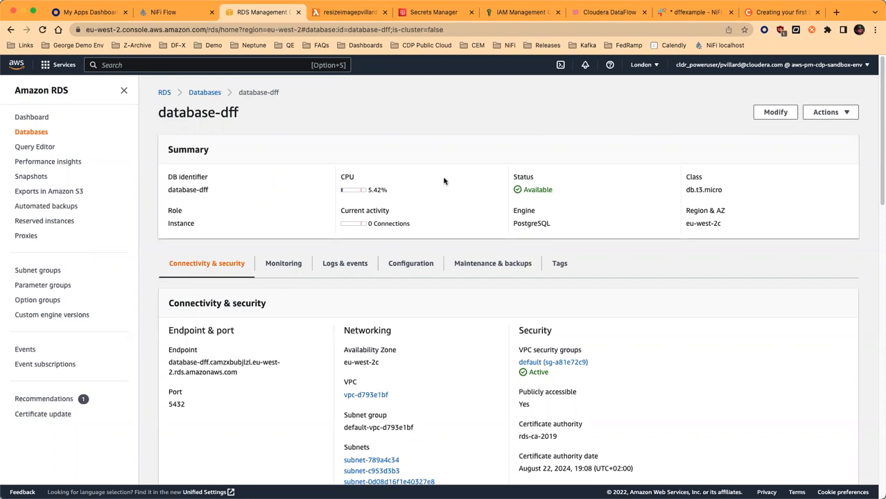
pyautogui.click(339, 18)
pyautogui.scroll(5, 351, 248)
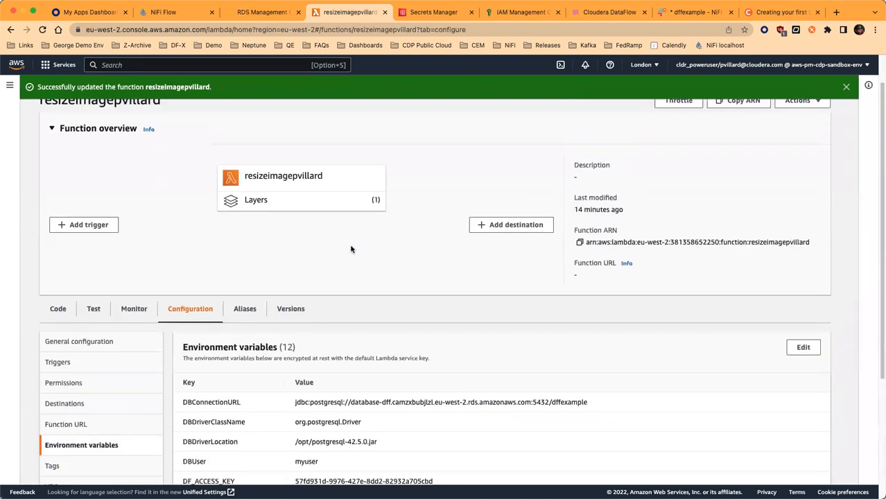
pyautogui.doubleClick(61, 140)
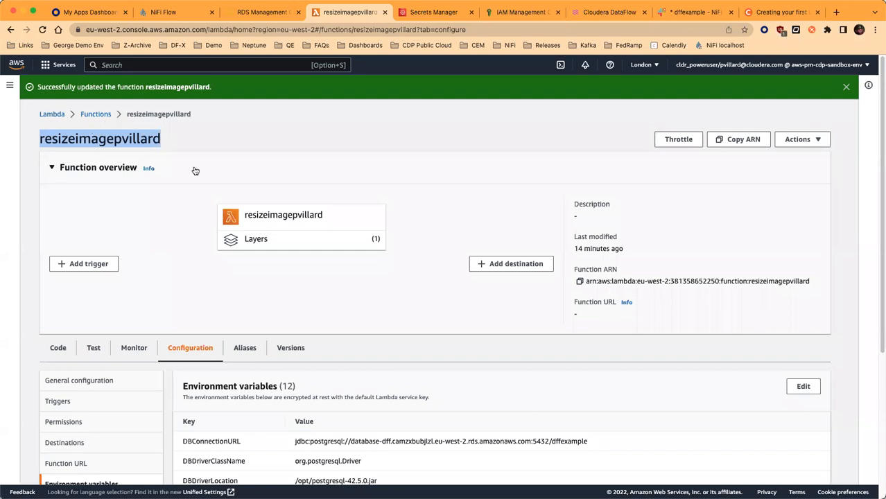
pyautogui.scroll(-2, 194, 166)
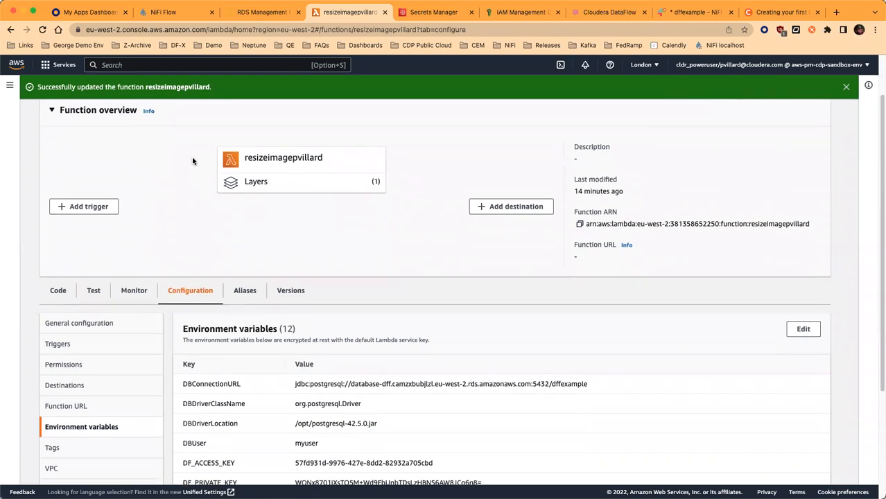
pyautogui.scroll(-3, 192, 161)
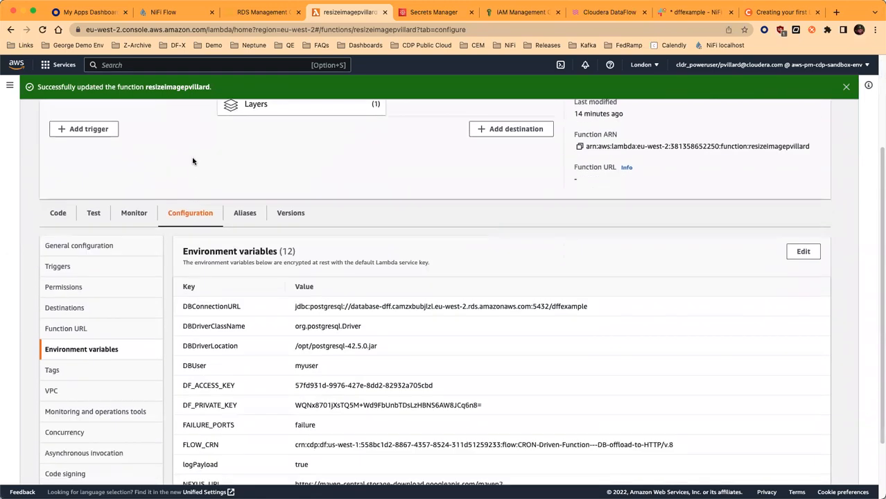
# Review the Lambda function's code source, code properties, runtime settings and layers.
pyautogui.click(59, 214)
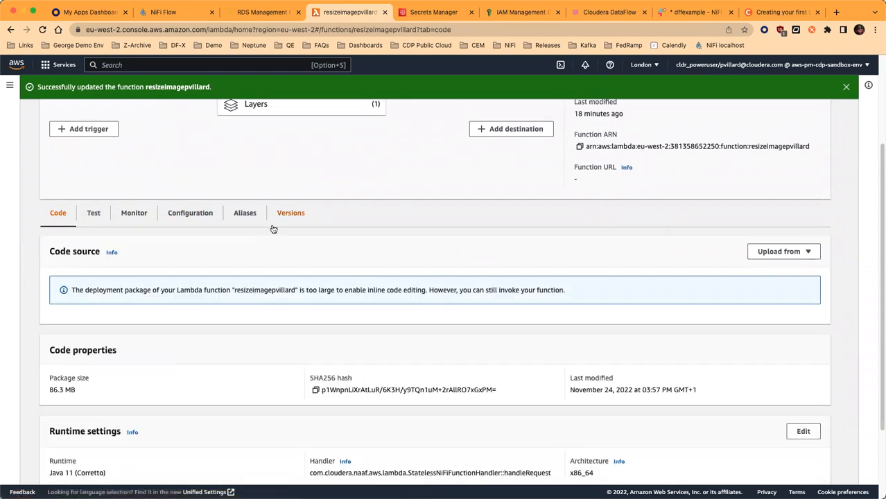
pyautogui.scroll(-2, 274, 229)
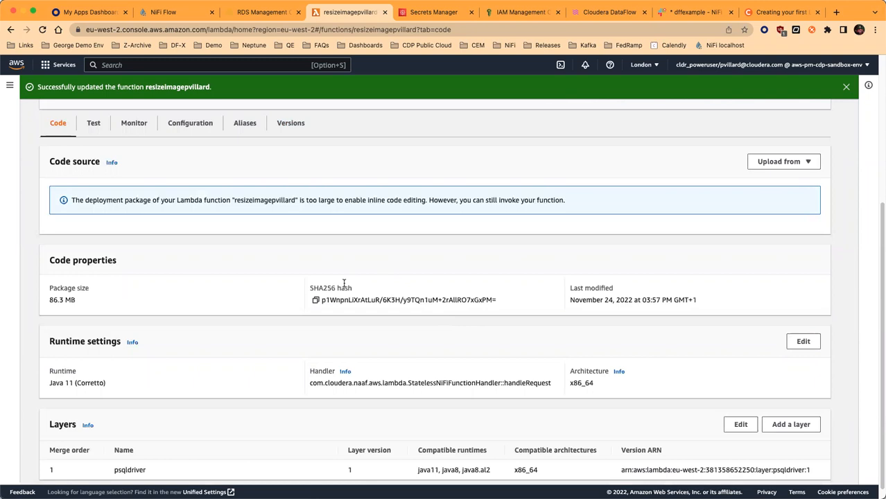
pyautogui.scroll(-1, 343, 264)
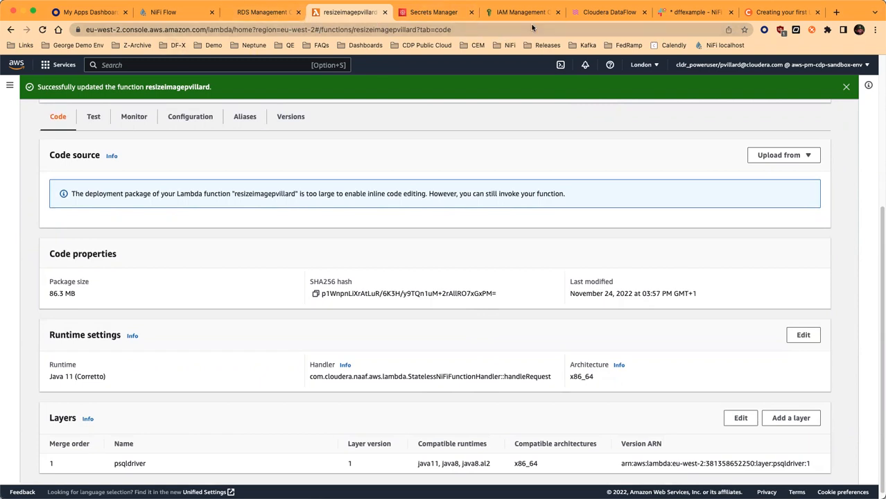
# Switch to Cloudera DataFlow and show the Functions page offering the AWS Lambda binary for download.
pyautogui.click(575, 15)
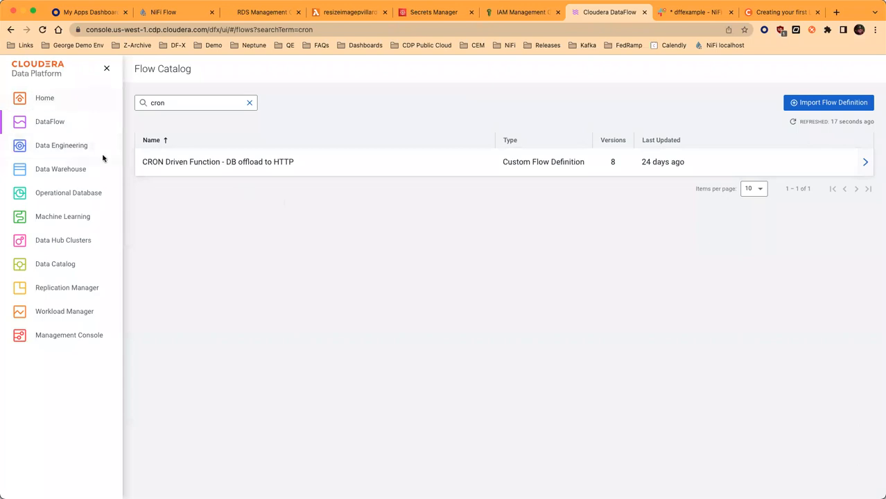
pyautogui.click(178, 228)
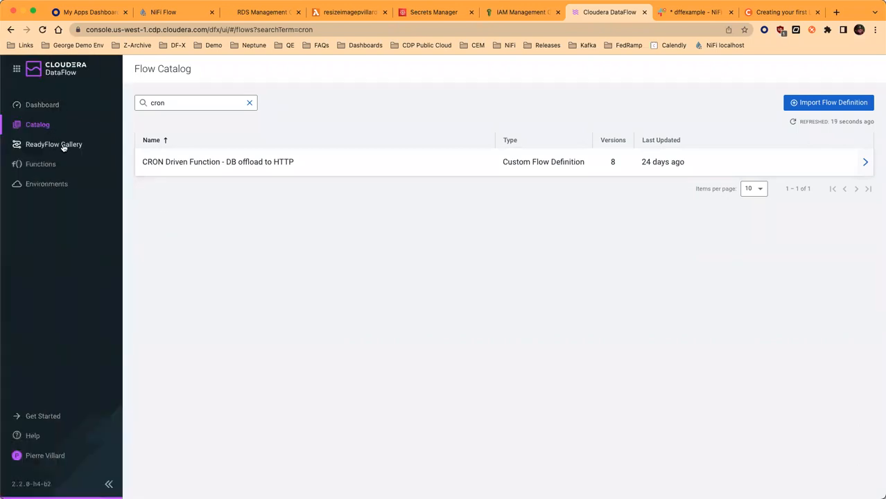
pyautogui.click(36, 164)
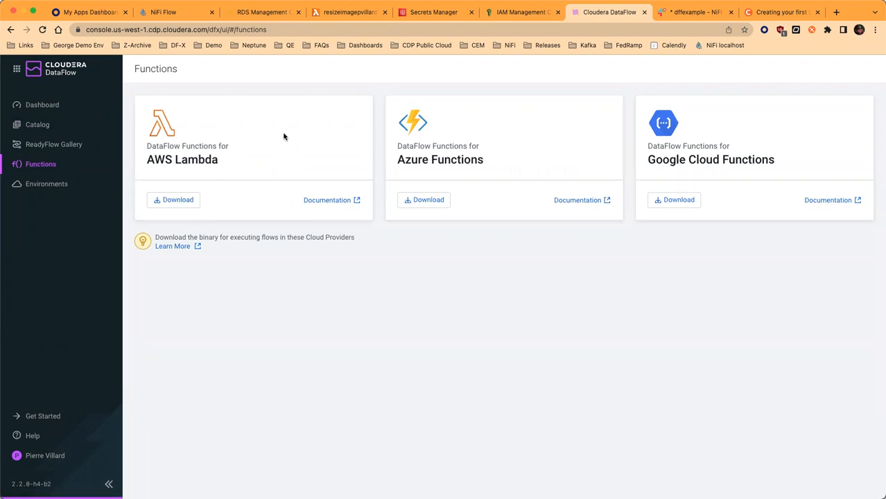
# Return to the Lambda function and check its handler and its attached psqldriver layer.
pyautogui.click(339, 12)
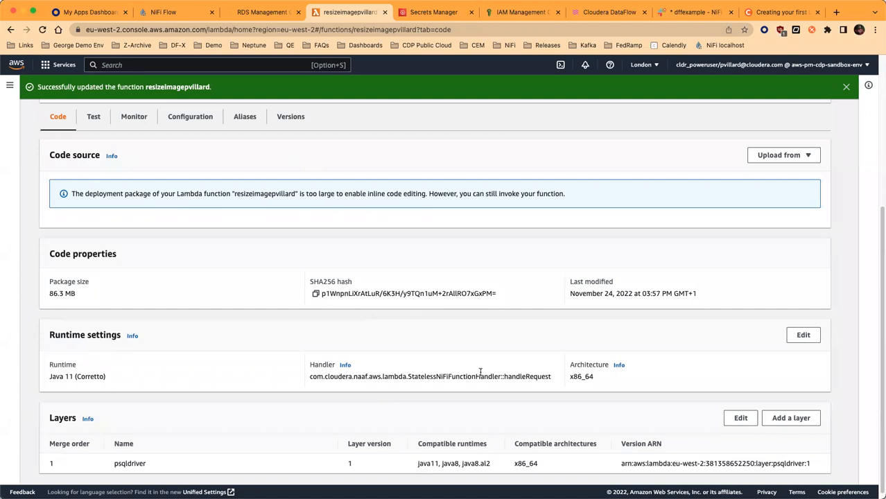
pyautogui.scroll(-1, 483, 258)
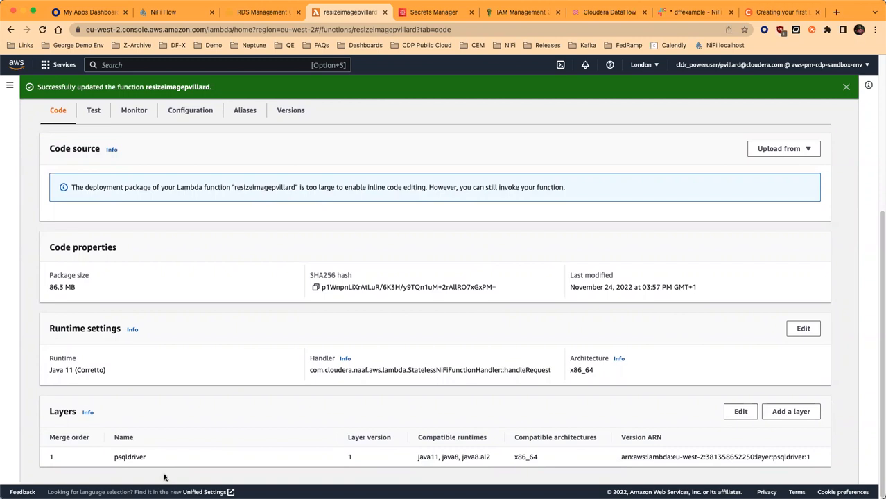
pyautogui.scroll(3, 168, 470)
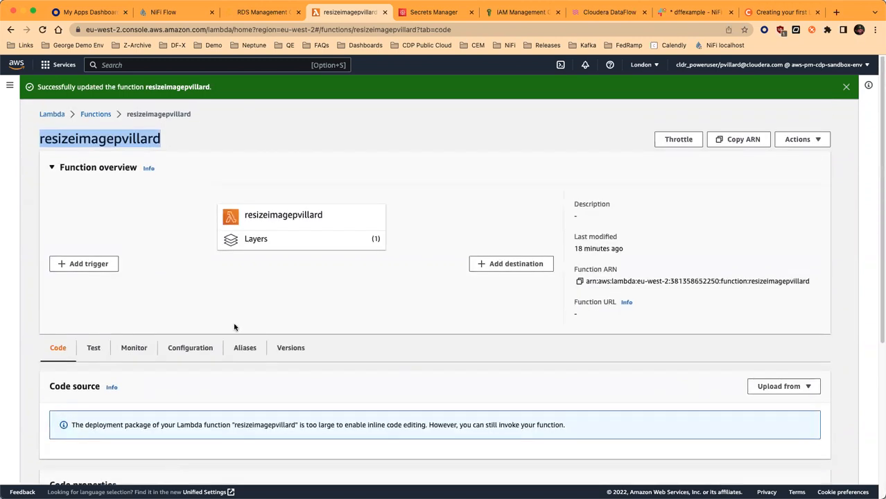
pyautogui.scroll(-3, 251, 239)
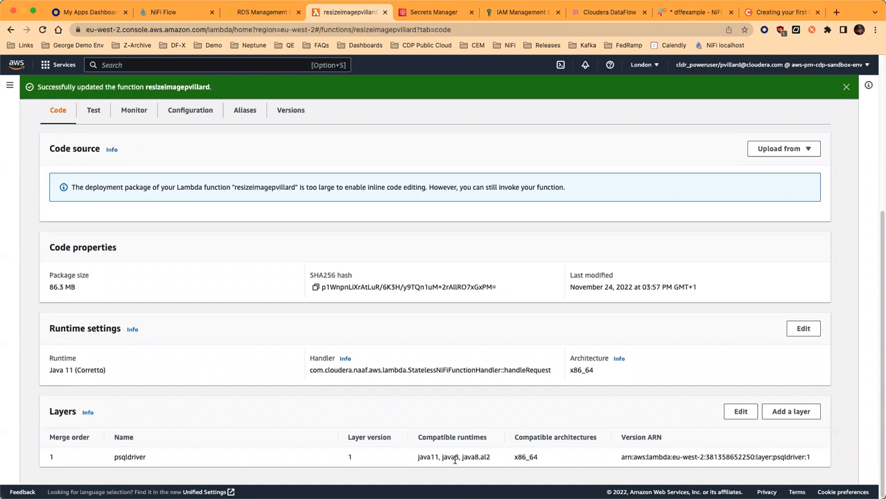
pyautogui.scroll(5, 427, 396)
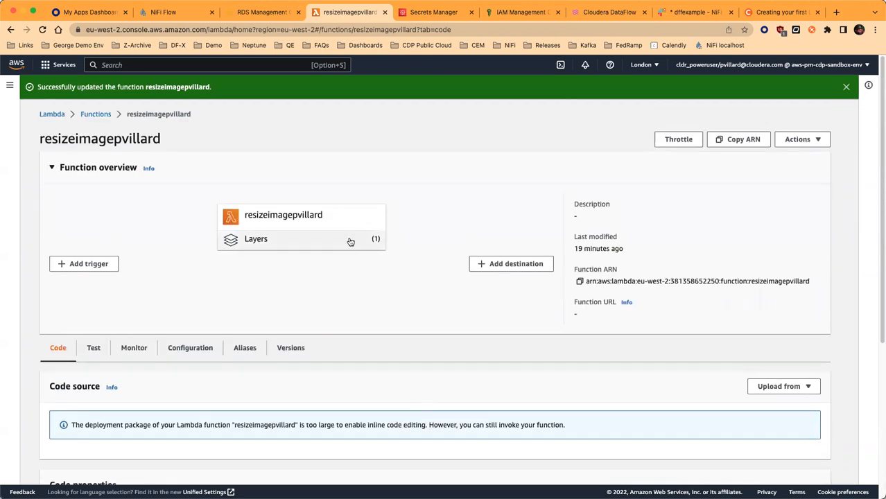
# Start adding a layer to the Lambda function and show the available custom layers without choosing one.
pyautogui.click(245, 243)
pyautogui.click(791, 412)
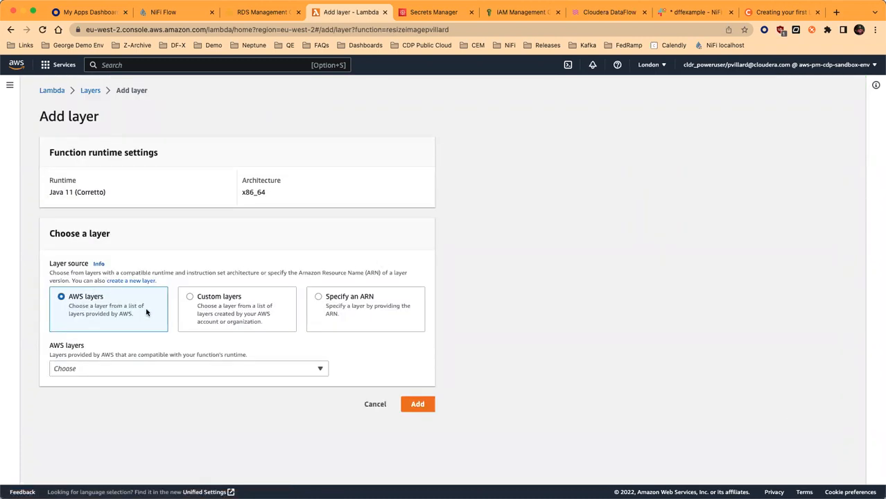
pyautogui.click(222, 303)
pyautogui.click(236, 370)
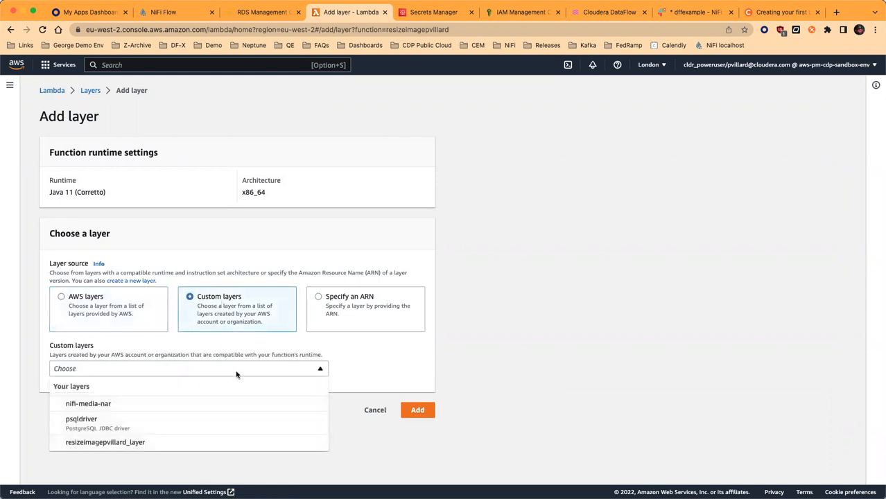
pyautogui.click(374, 365)
# Review the Create layer form and its compatible runtimes, cancel it, and return to the Add layer page.
pyautogui.click(131, 281)
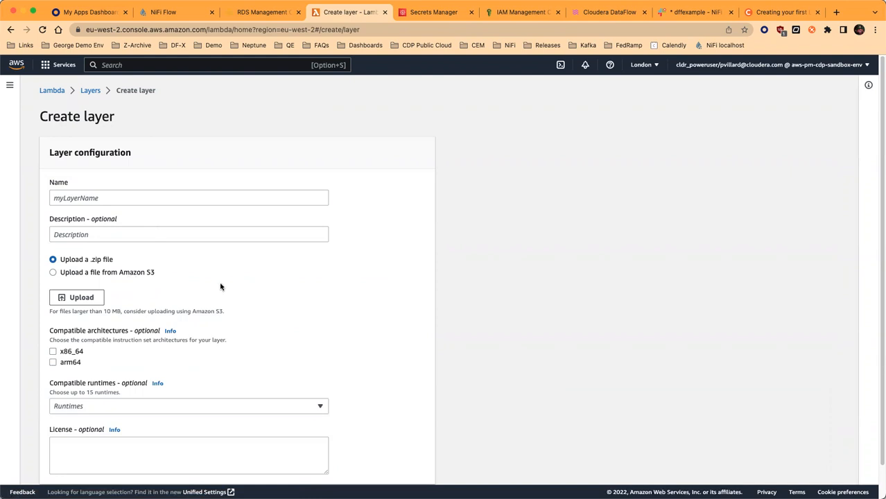
pyautogui.scroll(-2, 221, 286)
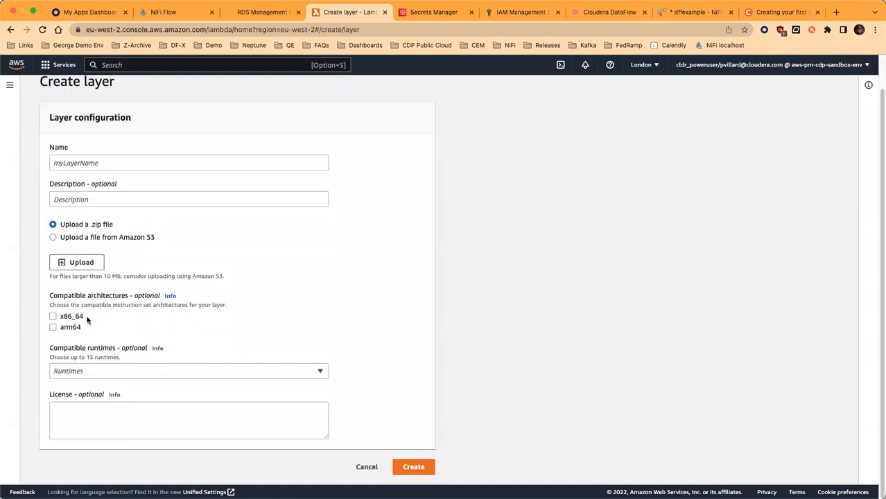
pyautogui.click(117, 373)
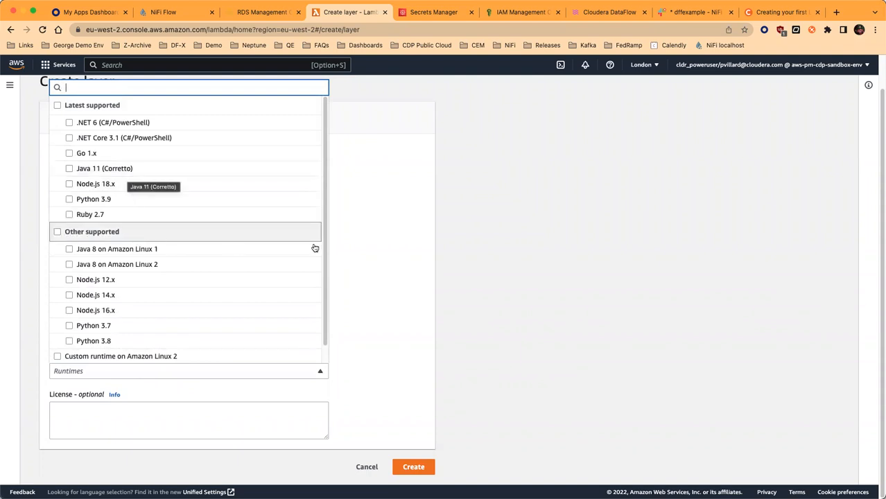
pyautogui.click(496, 292)
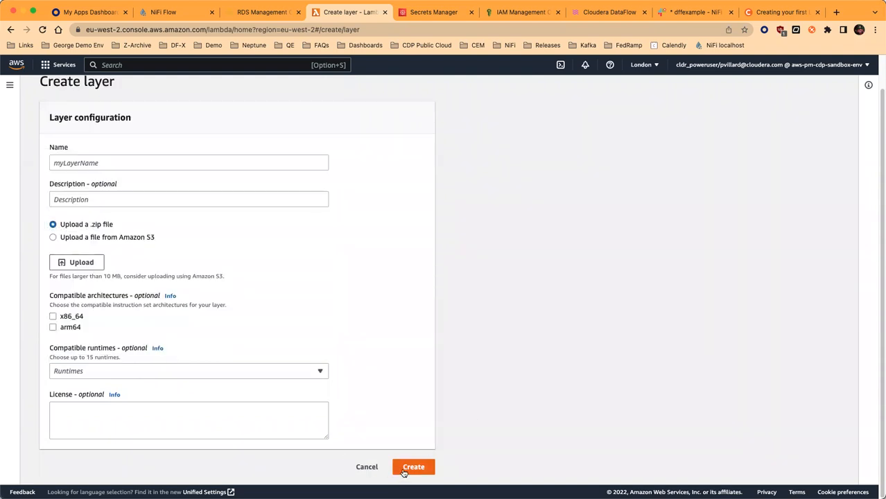
pyautogui.click(370, 467)
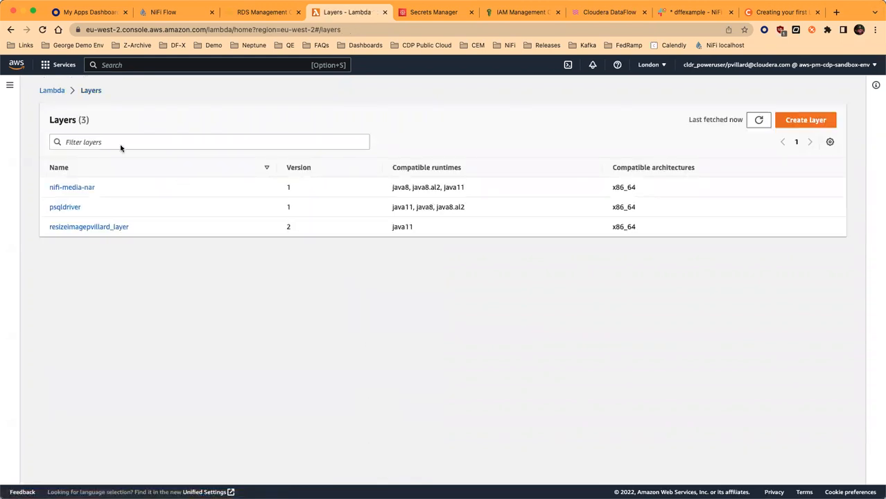
pyautogui.click(10, 30)
pyautogui.click(10, 30)
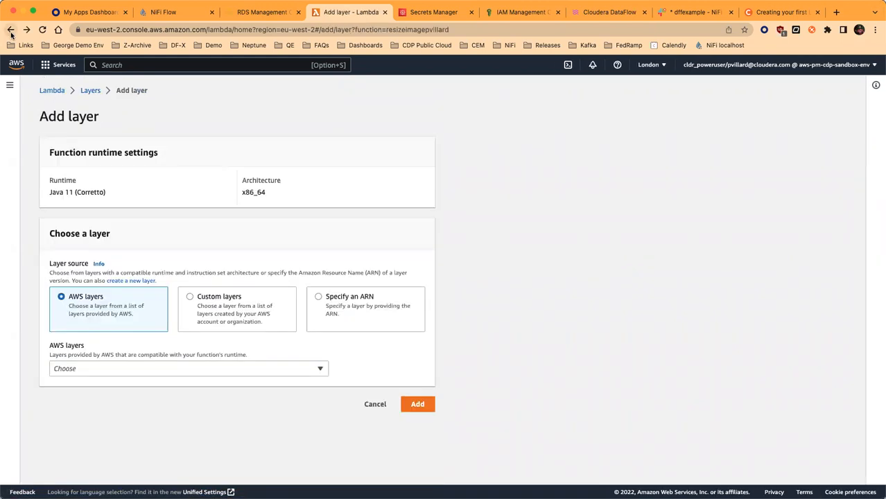
# Try choosing version 1 of the custom psqldriver layer for the function, and cancel without adding it.
pyautogui.click(238, 307)
pyautogui.click(241, 368)
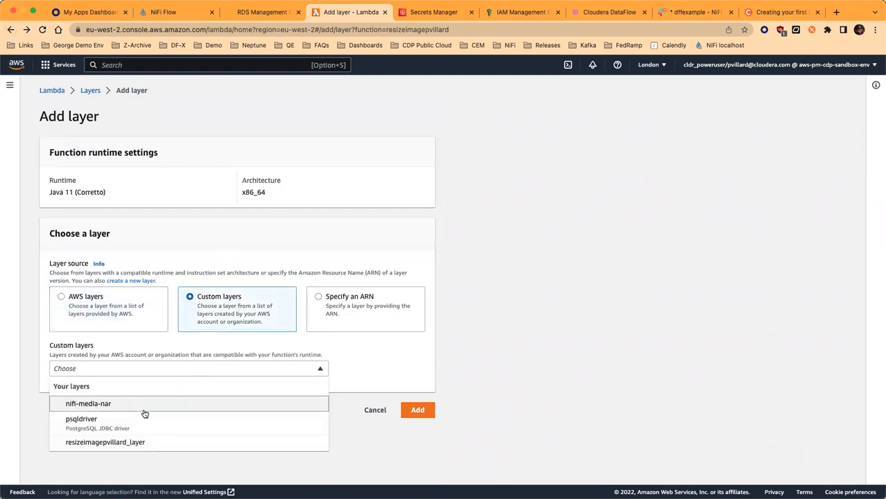
pyautogui.click(123, 421)
pyautogui.click(109, 405)
pyautogui.click(109, 443)
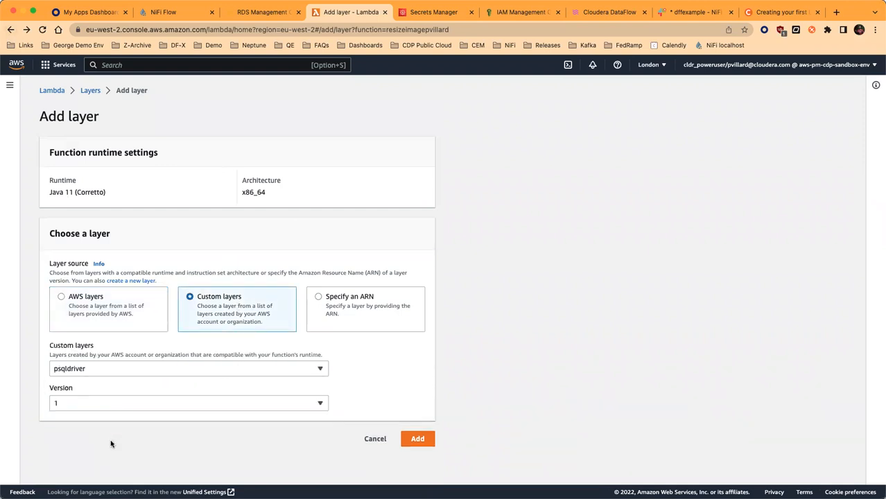
pyautogui.click(381, 440)
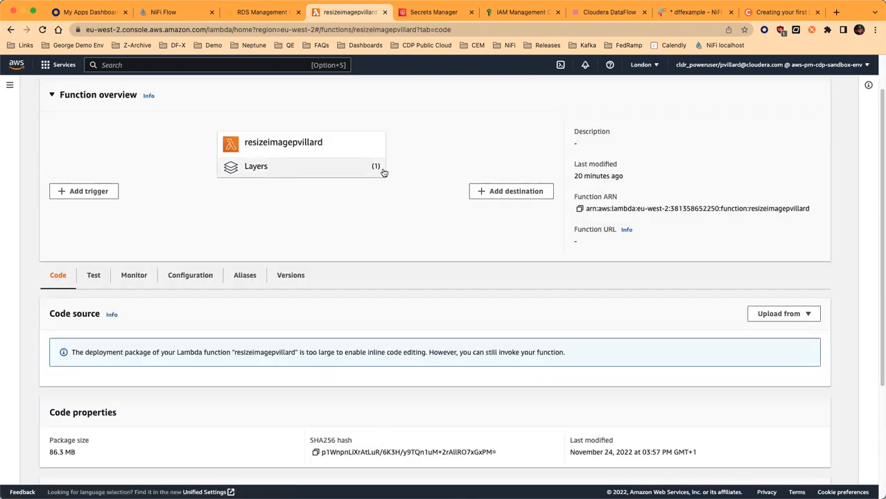
# Review the function's code properties, runtime settings and layers, and check the memory, storage and timeout in its general configuration.
pyautogui.scroll(-3, 390, 223)
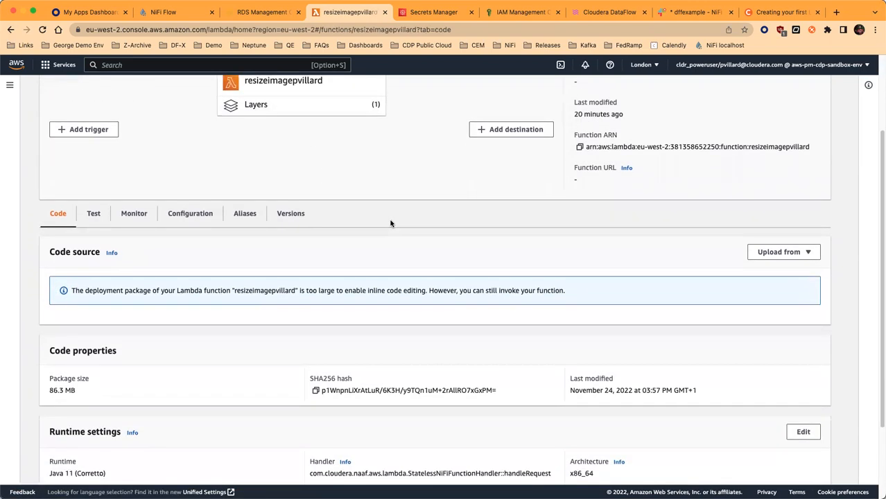
pyautogui.scroll(-2, 391, 223)
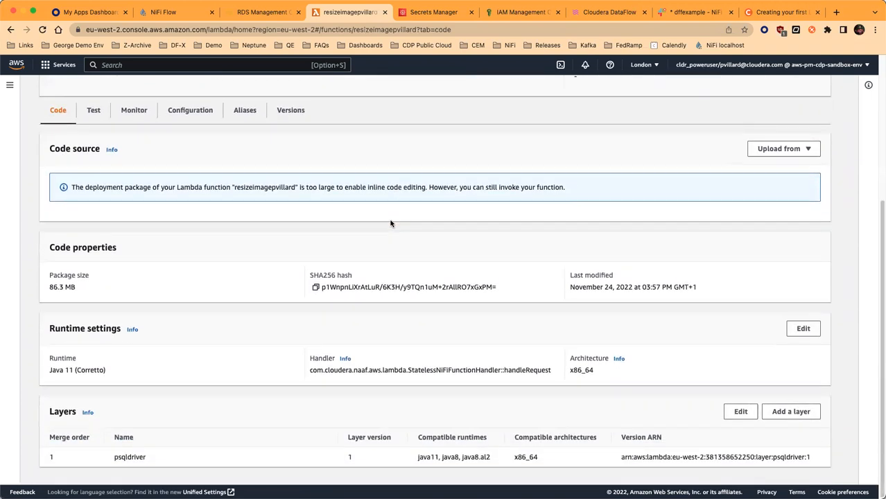
pyautogui.scroll(4, 391, 223)
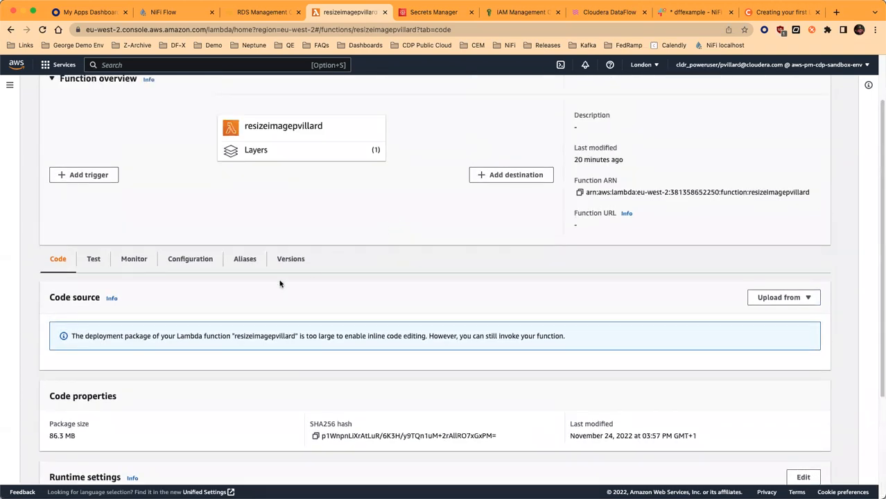
pyautogui.click(182, 264)
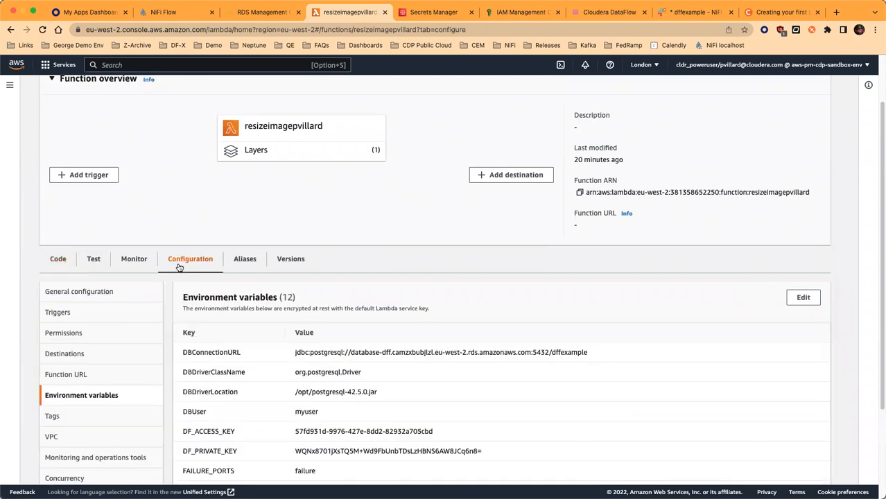
pyautogui.click(86, 299)
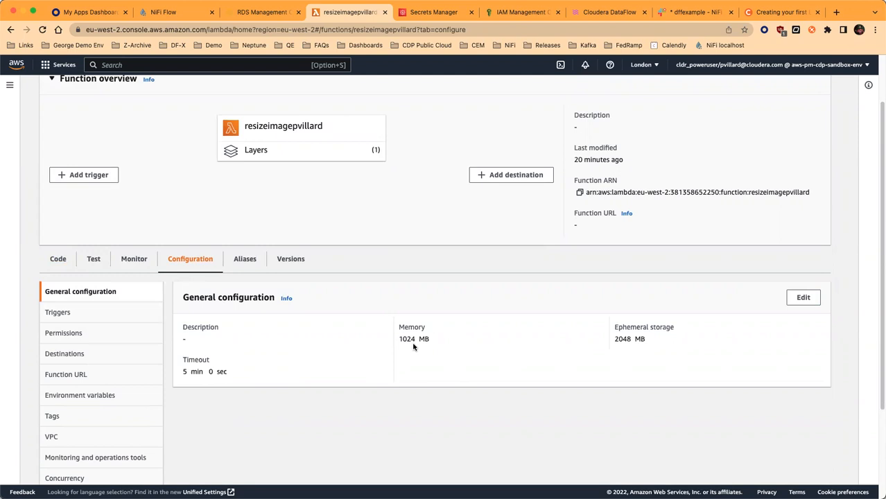
# Examine the function's CloudWatch metrics and its invocation logs with duration and memory used.
pyautogui.click(142, 264)
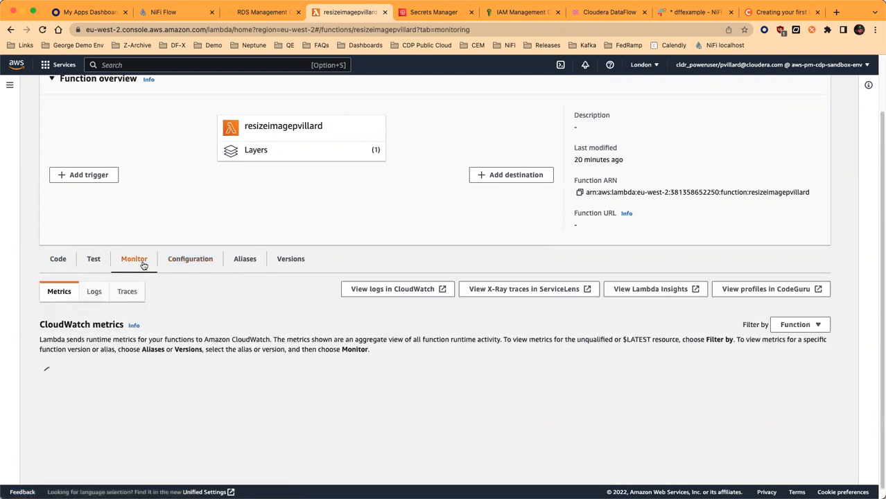
pyautogui.scroll(-1, 144, 266)
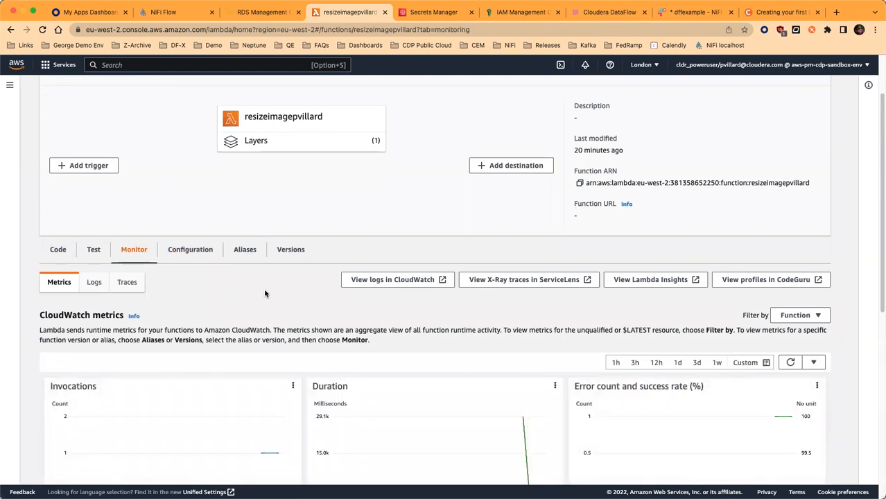
pyautogui.scroll(-5, 234, 293)
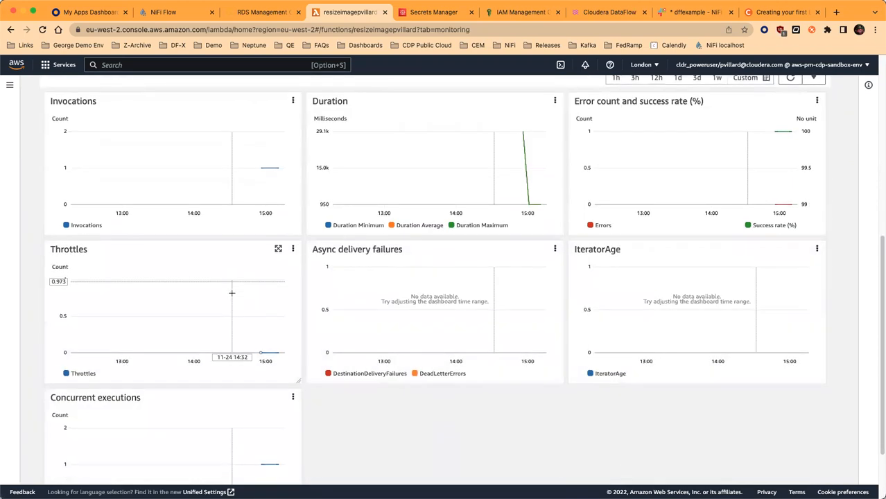
pyautogui.scroll(5, 232, 293)
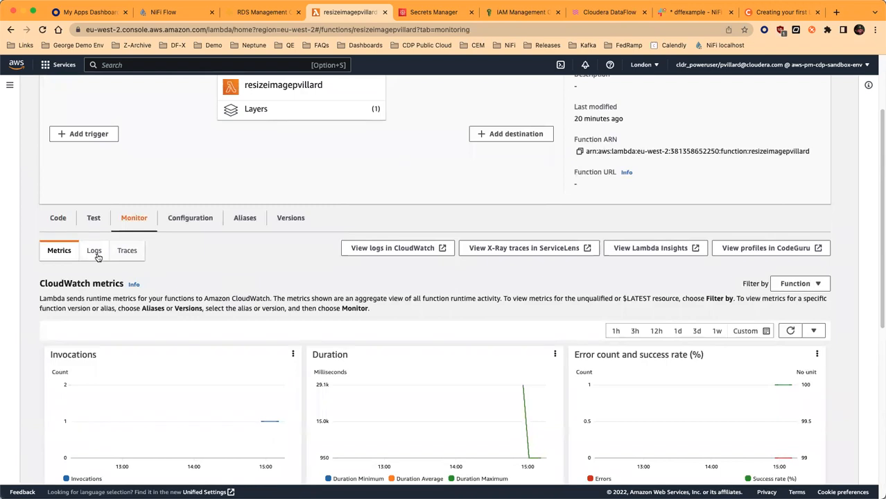
pyautogui.click(94, 251)
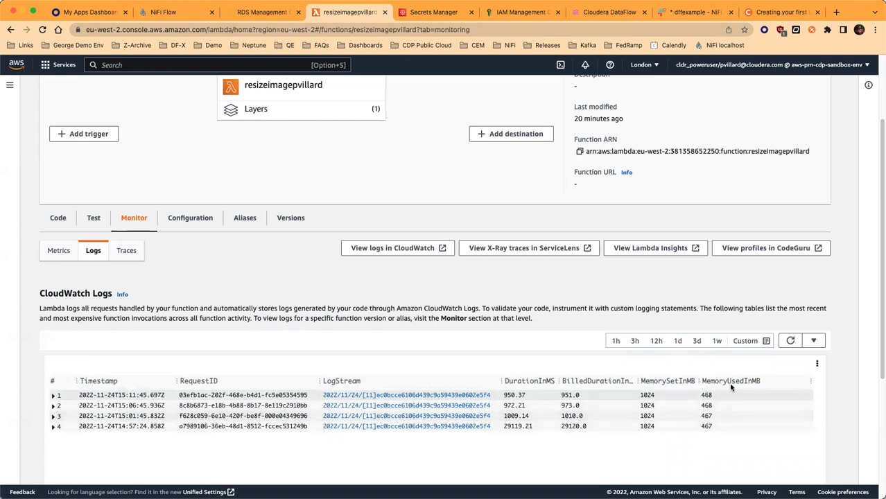
# Show the function's environment variables and examine the DBConnectionURL value.
pyautogui.click(206, 231)
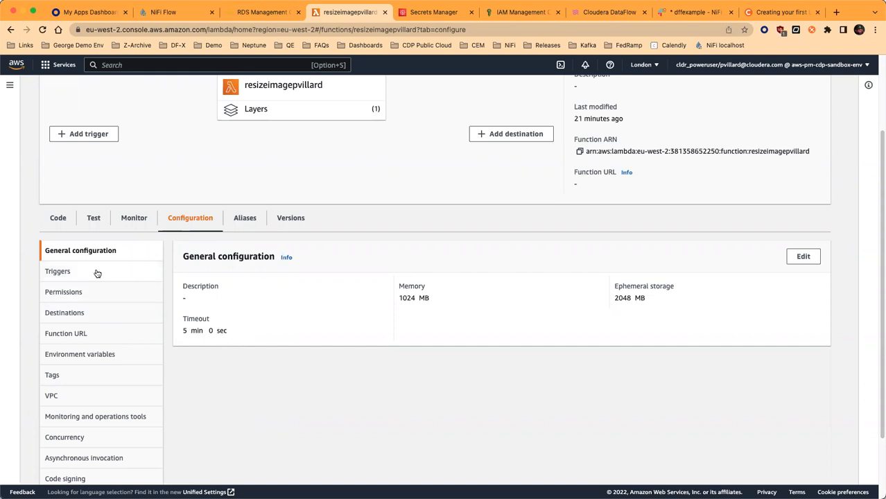
pyautogui.click(89, 353)
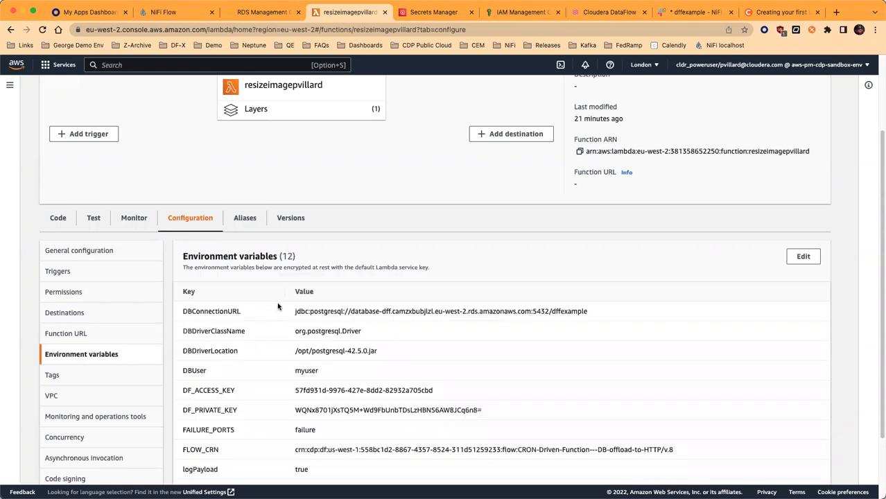
pyautogui.scroll(-3, 282, 294)
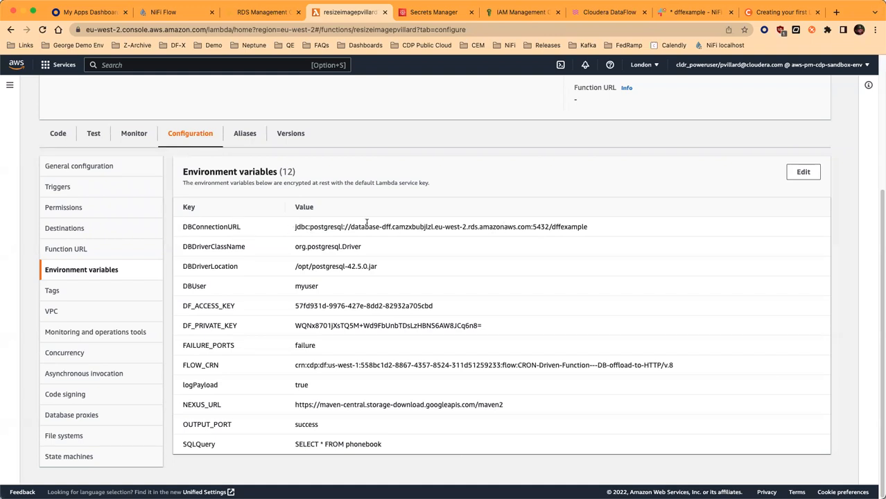
pyautogui.moveTo(296, 227); pyautogui.dragTo(501, 225)
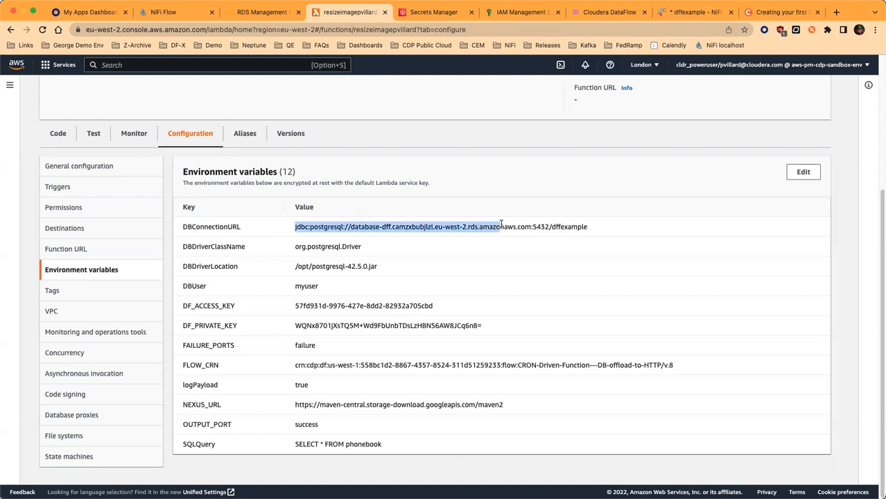
pyautogui.click(500, 226)
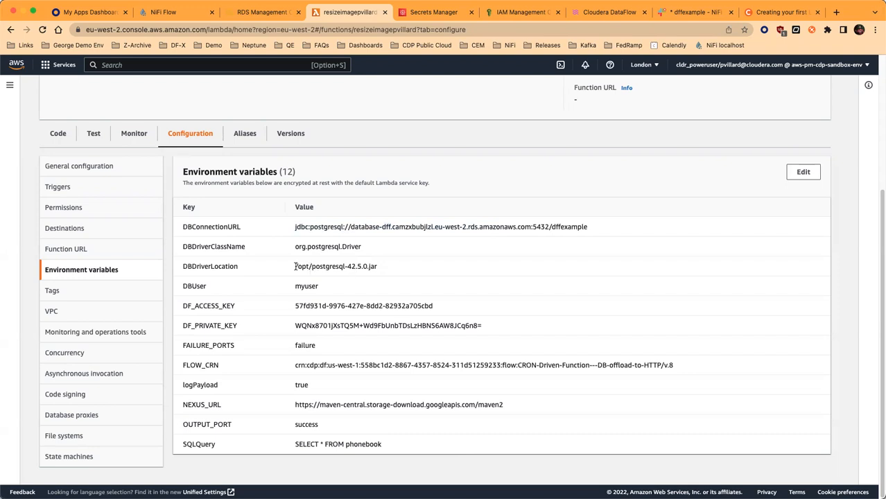
# Highlight the /opt/ path and the PostgreSQL driver file name in the DBDriverLocation value.
pyautogui.moveTo(295, 267); pyautogui.dragTo(310, 266)
pyautogui.click(321, 277)
pyautogui.moveTo(311, 268); pyautogui.dragTo(369, 272)
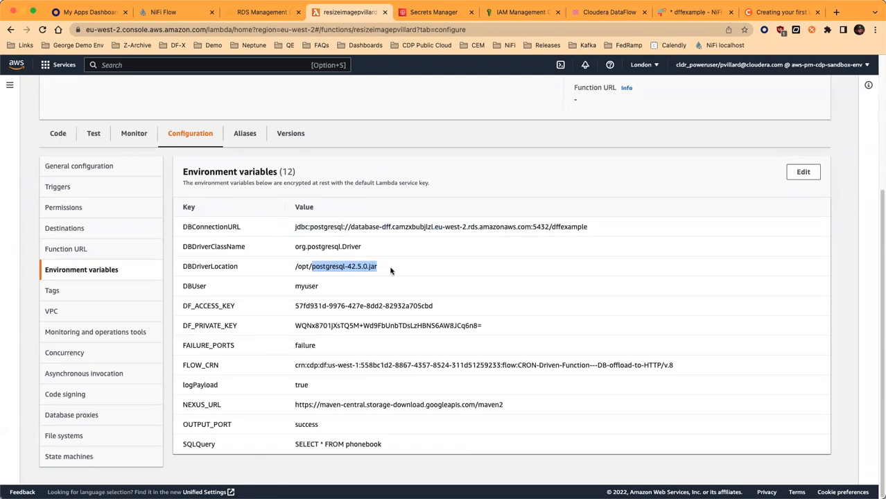
pyautogui.click(391, 271)
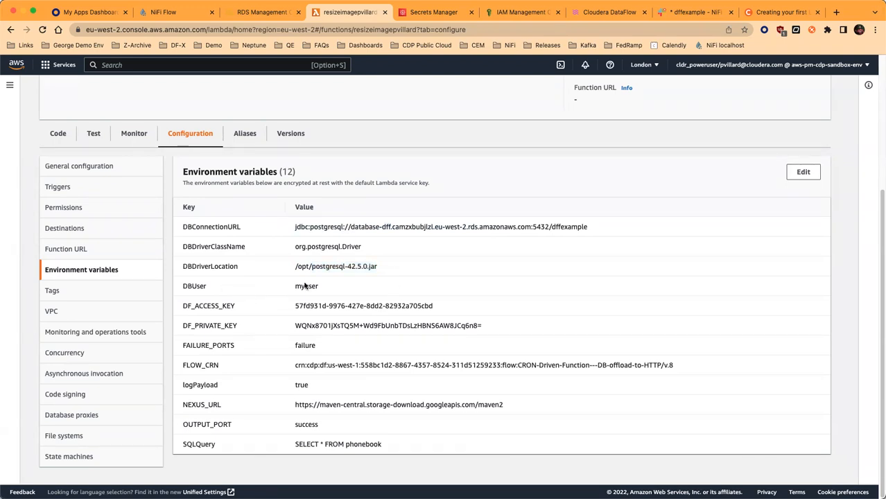
# Point out the DF_ACCESS_KEY and DF_PRIVATE_KEY environment variables by highlighting their names.
pyautogui.doubleClick(196, 306)
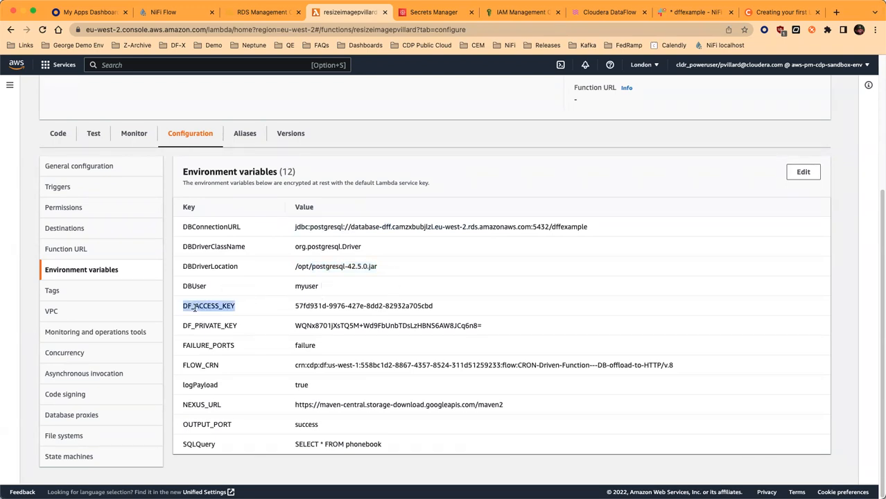
pyautogui.click(198, 329)
pyautogui.doubleClick(197, 329)
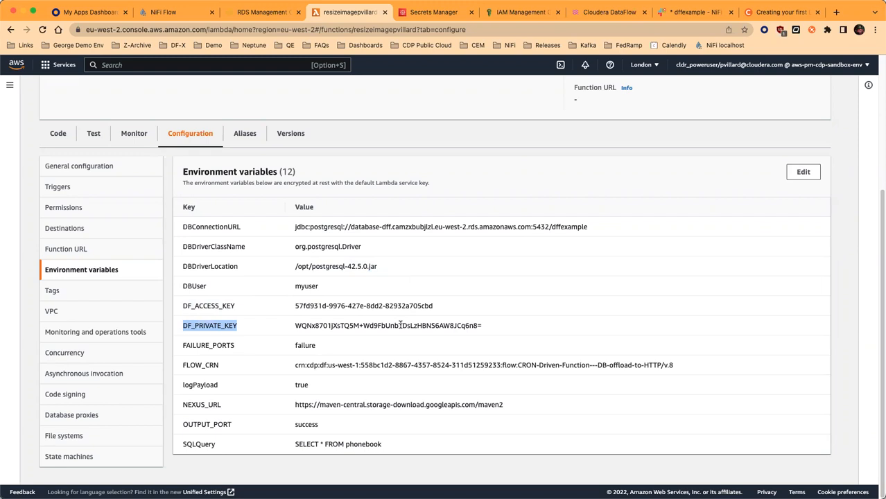
# Examine the FLOW_CRN value identifying the catalog flow version and the query in the SQLQuery variable.
pyautogui.doubleClick(212, 366)
pyautogui.tripleClick(386, 366)
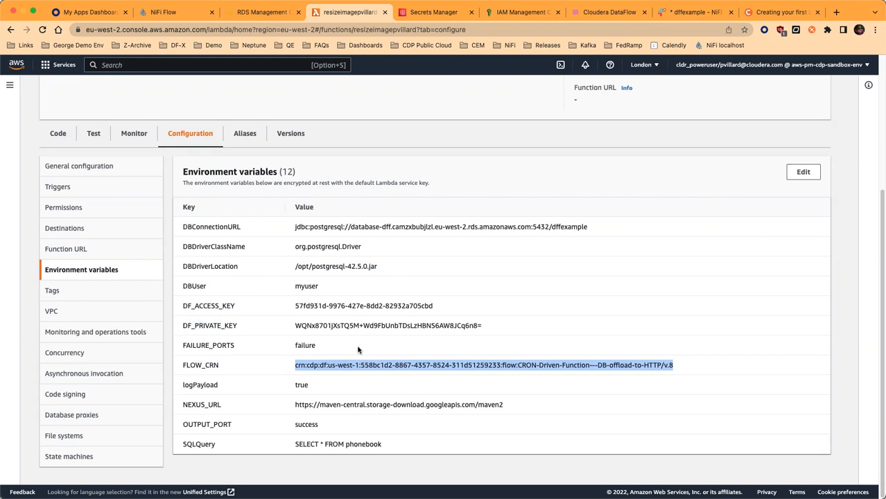
pyautogui.click(207, 389)
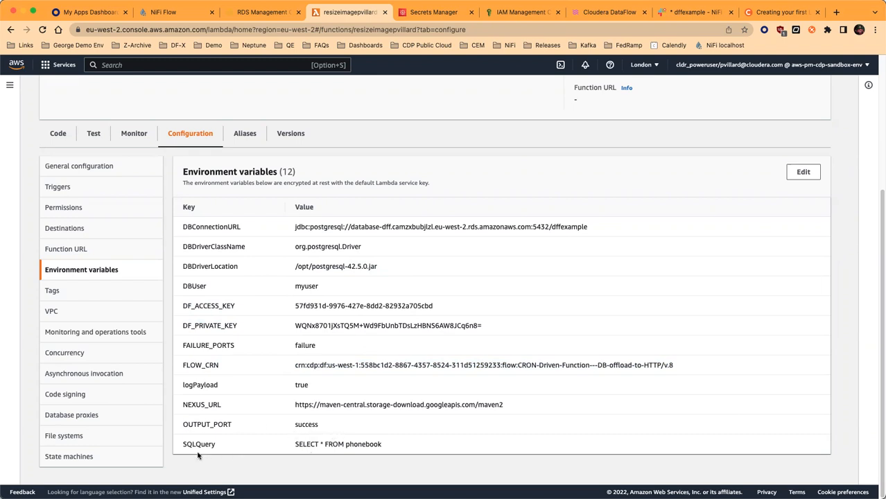
pyautogui.moveTo(295, 446); pyautogui.dragTo(390, 444)
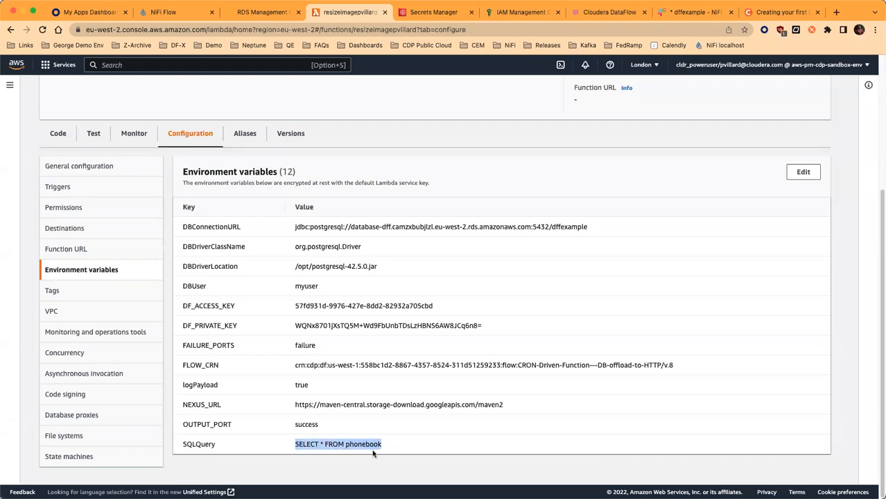
pyautogui.click(359, 453)
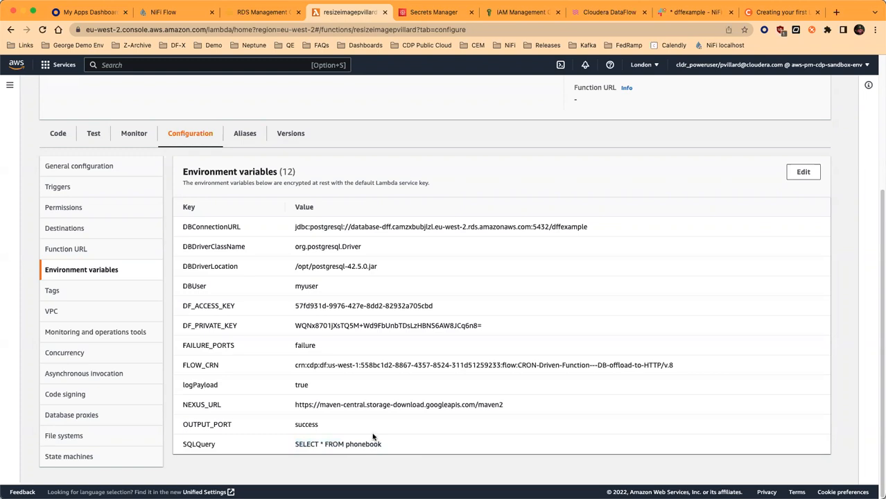
# Highlight the NEXUS_URL environment variable together with its Maven repository address.
pyautogui.tripleClick(294, 408)
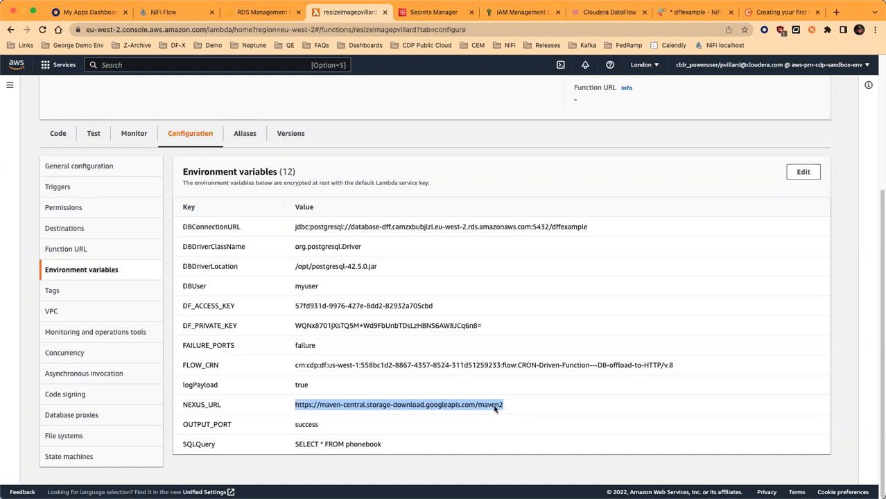
pyautogui.click(179, 411)
pyautogui.moveTo(185, 407); pyautogui.dragTo(527, 407)
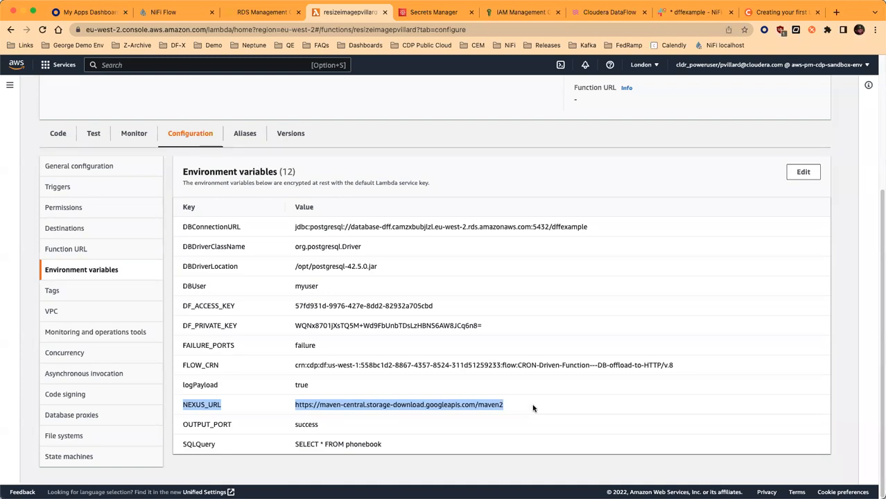
pyautogui.click(533, 407)
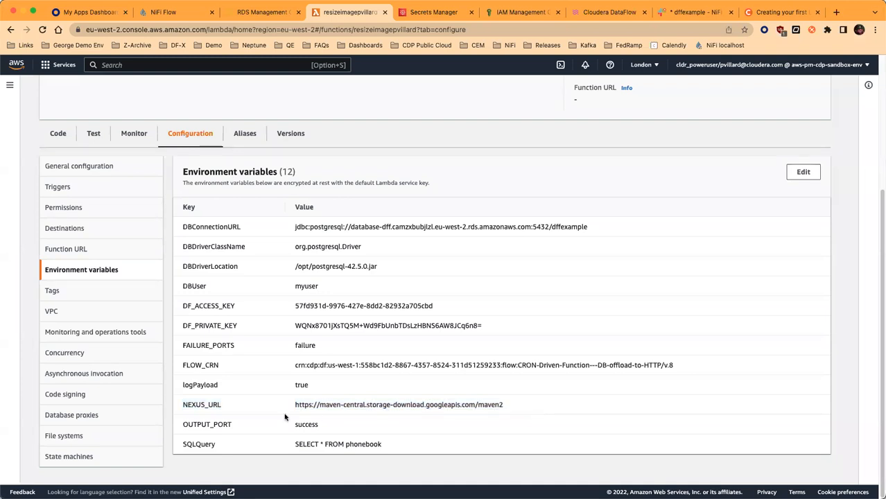
pyautogui.moveTo(223, 409); pyautogui.dragTo(499, 406)
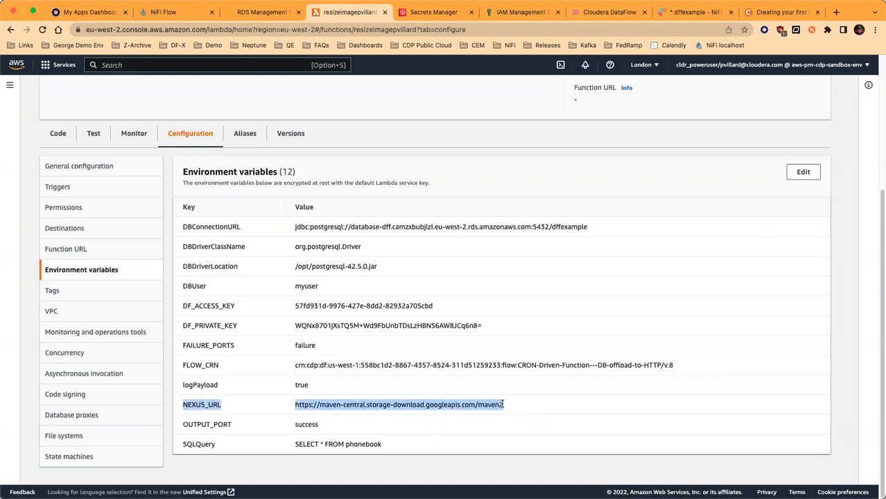
pyautogui.click(341, 415)
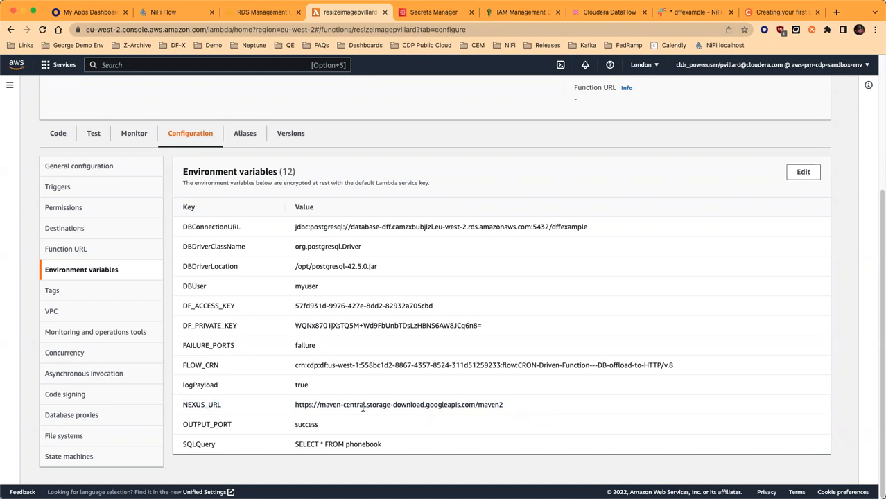
# Switch to AWS Secrets Manager and review the CRONDrivenFunctionDBtoHTTP secret's details from the secrets list.
pyautogui.click(429, 12)
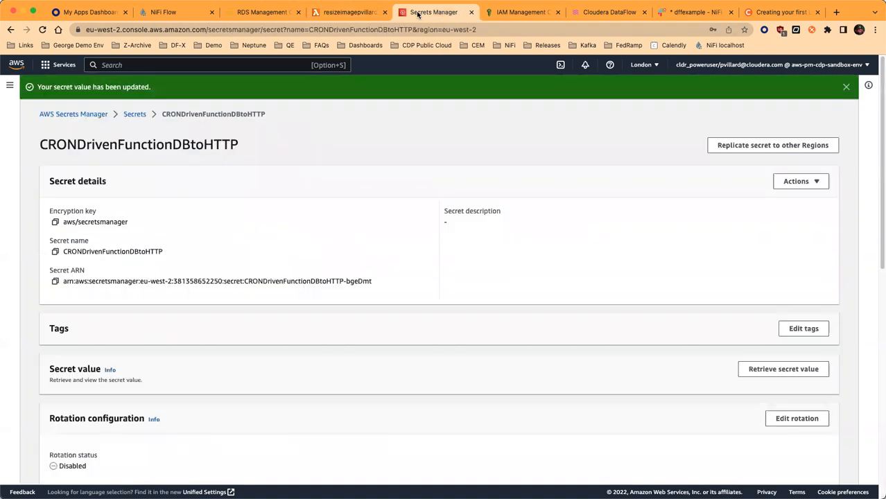
pyautogui.click(137, 116)
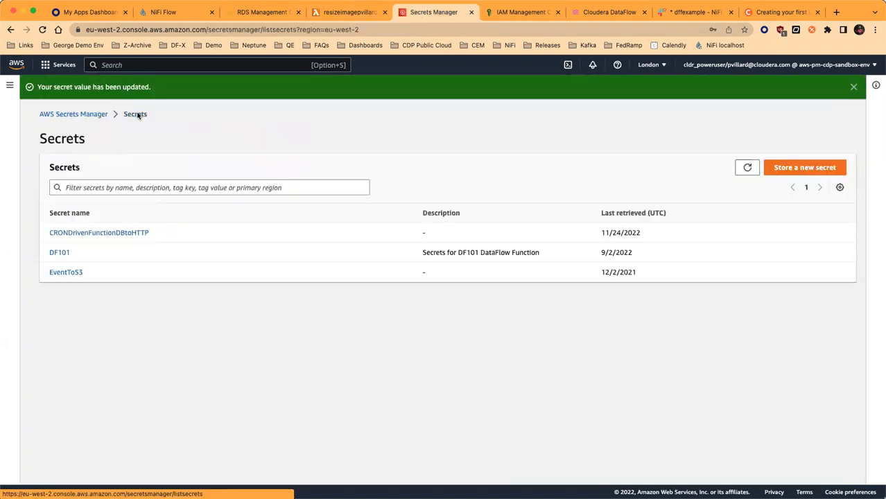
pyautogui.click(109, 238)
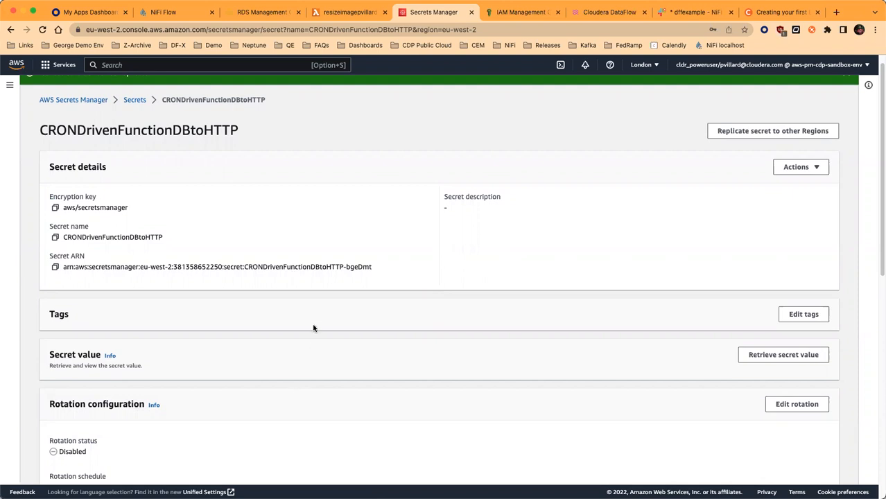
pyautogui.scroll(-4, 313, 319)
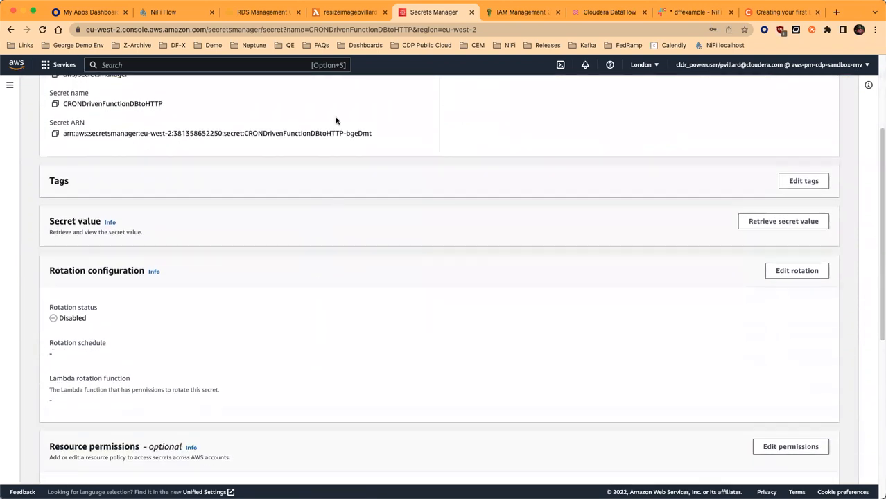
# Switch to the Lambda function's permissions, open its execution role in IAM and expand the CRONDrivenFunctionDBtoHTTPSecretPolicy inline policy.
pyautogui.click(345, 13)
pyautogui.click(78, 212)
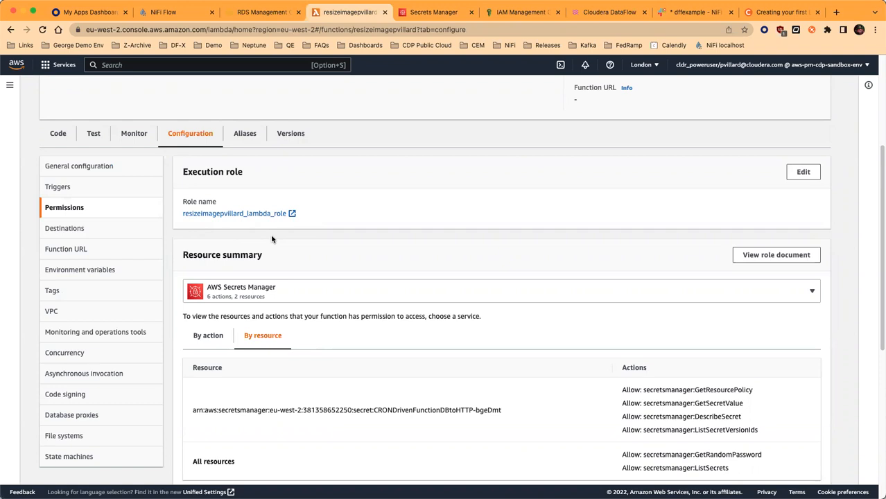
pyautogui.click(291, 213)
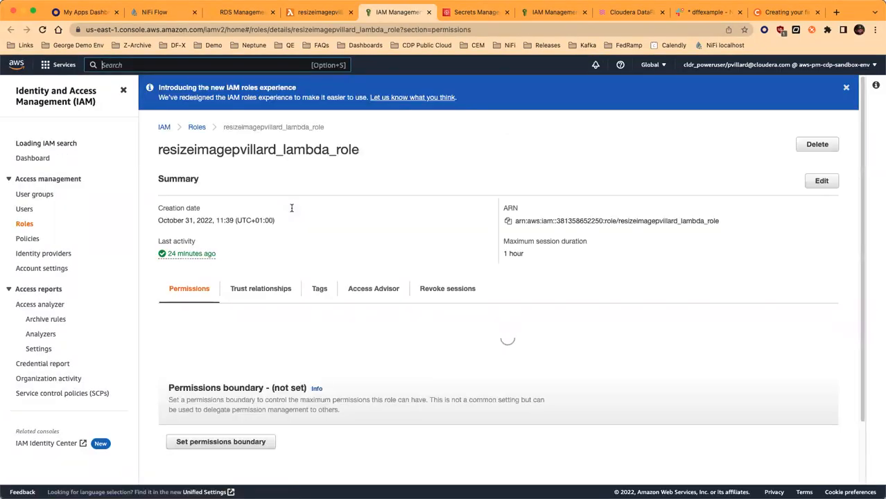
pyautogui.scroll(-2, 336, 185)
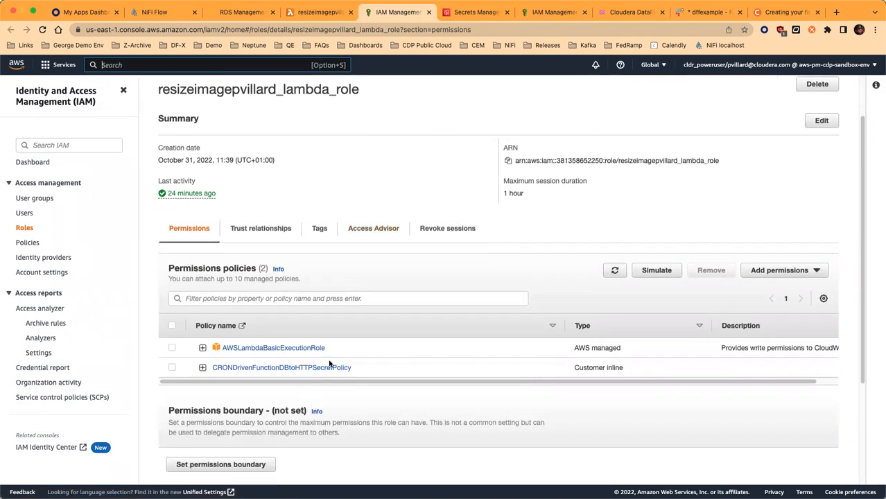
pyautogui.click(202, 368)
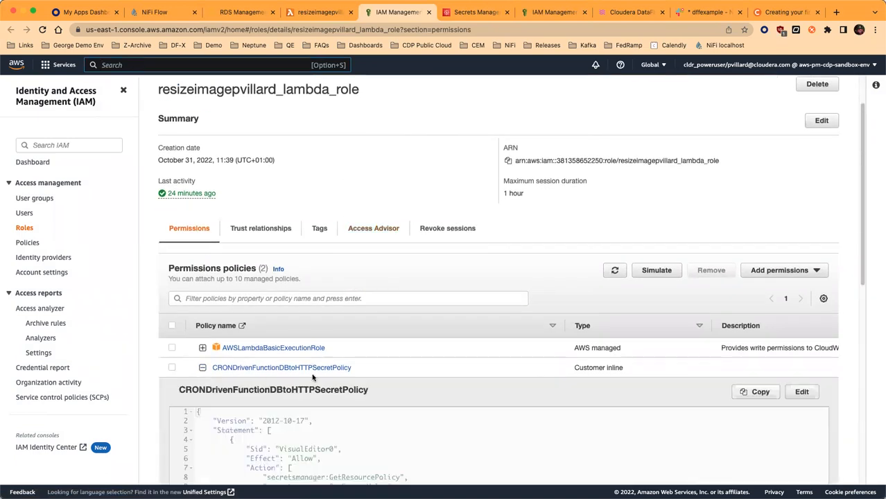
pyautogui.scroll(-3, 312, 375)
pyautogui.scroll(-5, 312, 374)
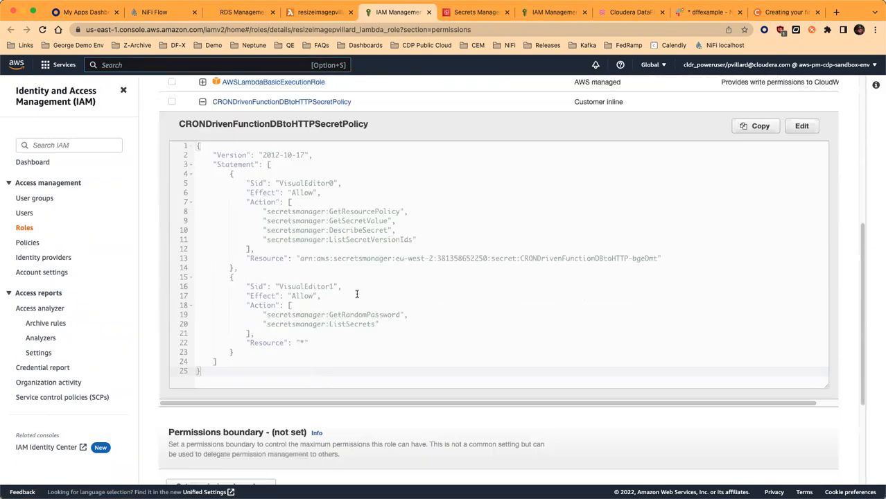
# Highlight the CRONDrivenFunctionDBtoHTTP secret in the policy's Resource entry and collapse the policy.
pyautogui.click(520, 259)
pyautogui.moveTo(585, 259); pyautogui.dragTo(658, 258)
pyautogui.click(370, 258)
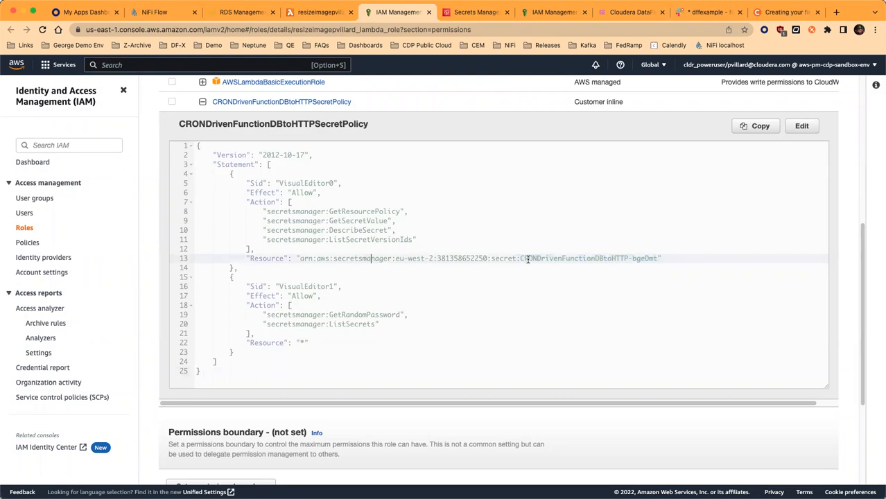
pyautogui.scroll(2, 437, 271)
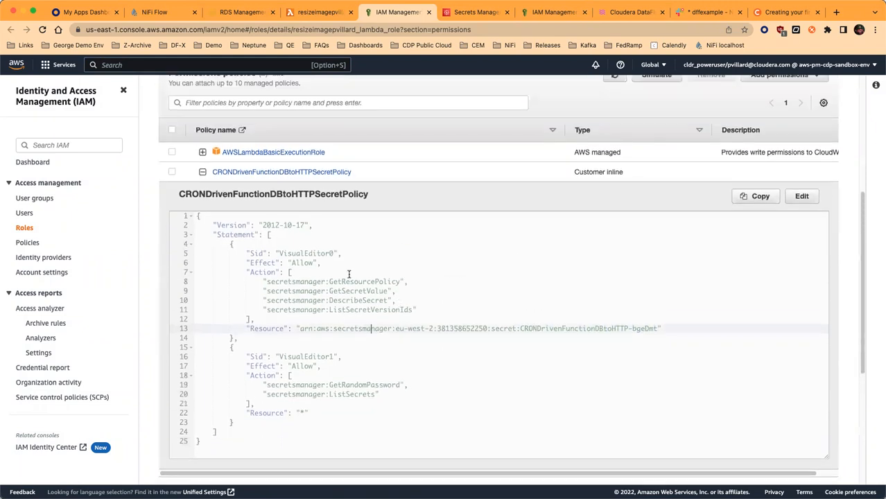
pyautogui.click(203, 171)
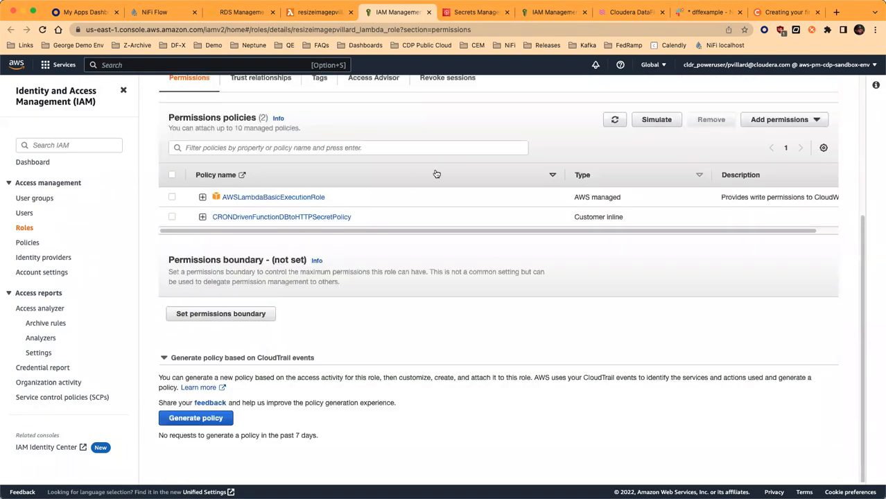
# Return to the Lambda function and open published version 11 to view its overview and EventBridge trigger.
pyautogui.click(313, 14)
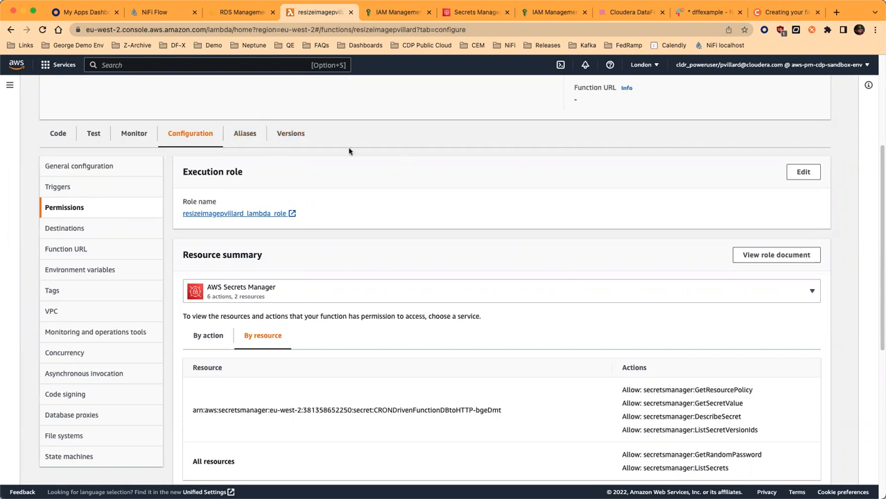
pyautogui.click(303, 134)
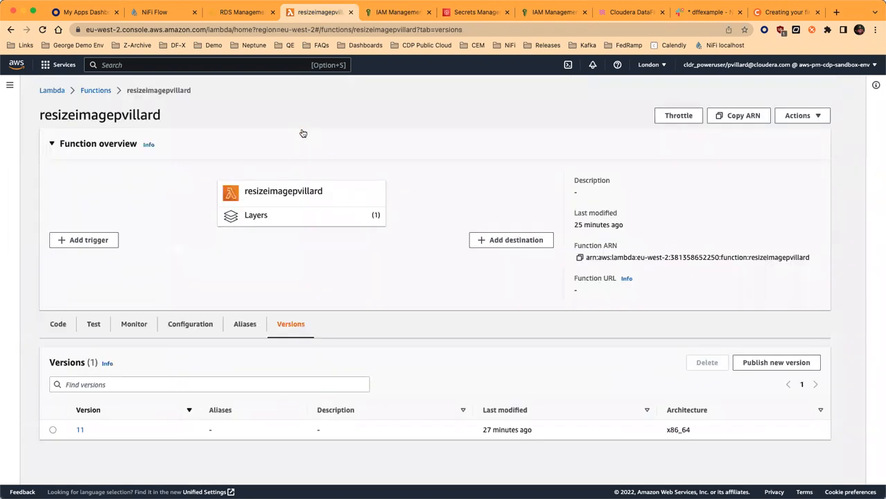
pyautogui.click(805, 119)
pyautogui.click(494, 329)
pyautogui.click(80, 431)
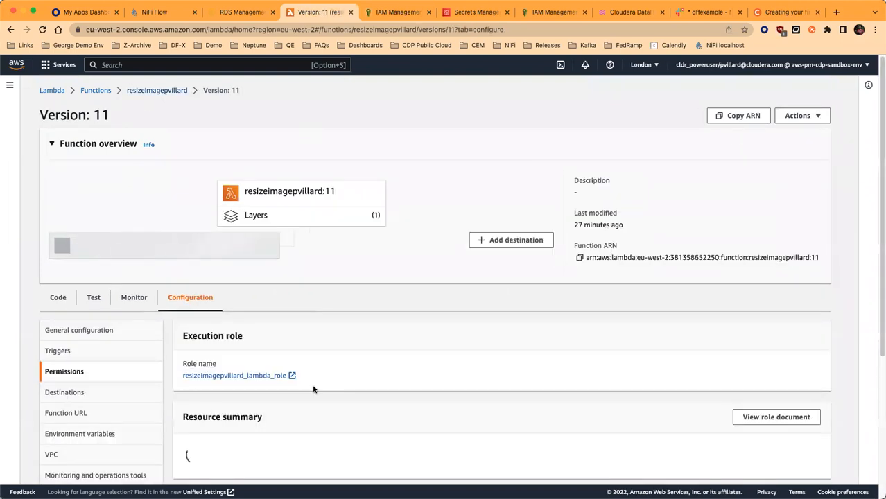
pyautogui.scroll(-1, 367, 289)
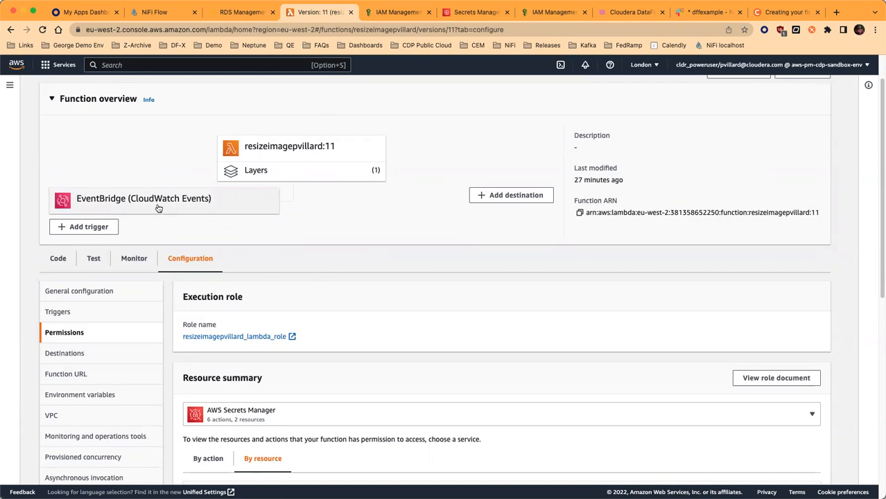
# Start adding an EventBridge (CloudWatch Events) trigger that creates a new rule with the schedule expression rate(5 minutes).
pyautogui.click(91, 226)
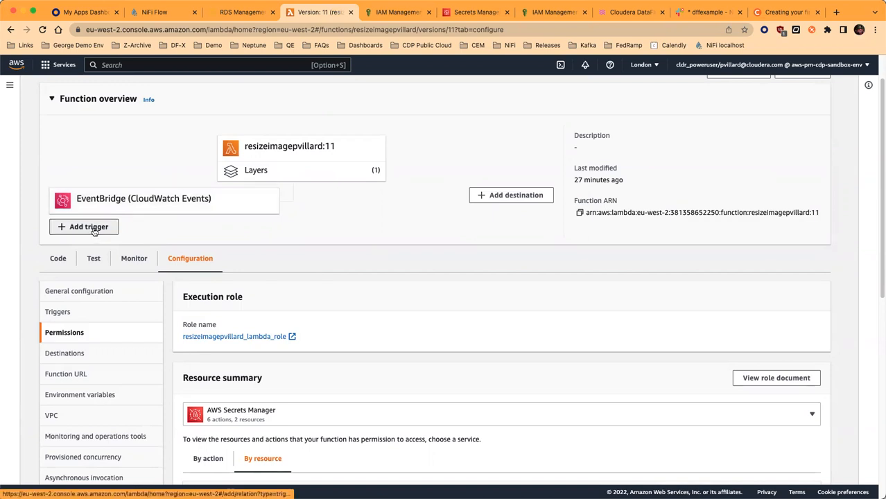
pyautogui.click(120, 182)
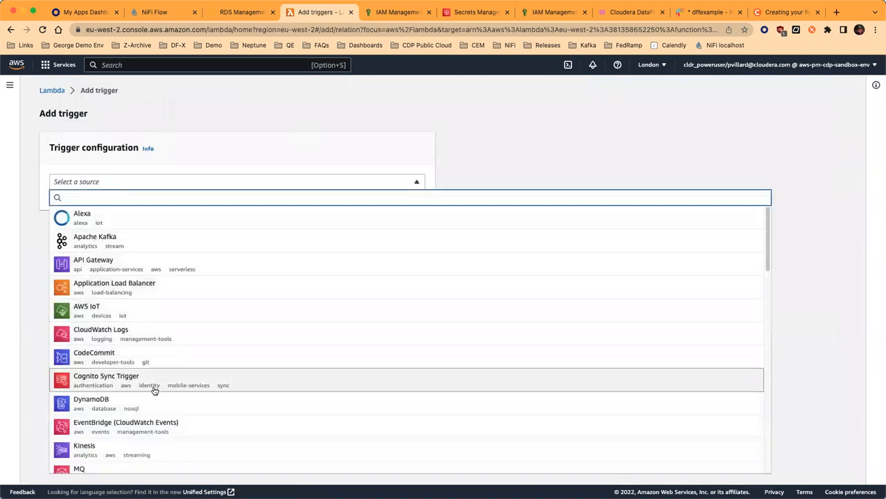
pyautogui.click(145, 431)
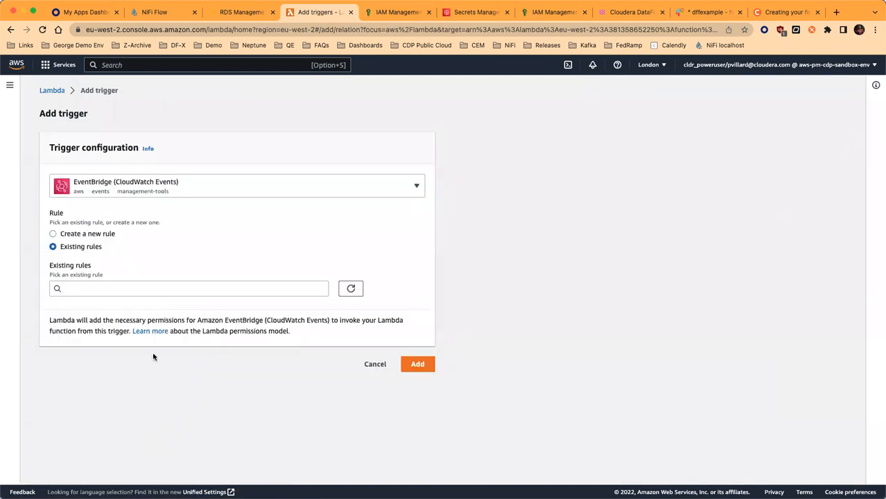
pyautogui.click(95, 236)
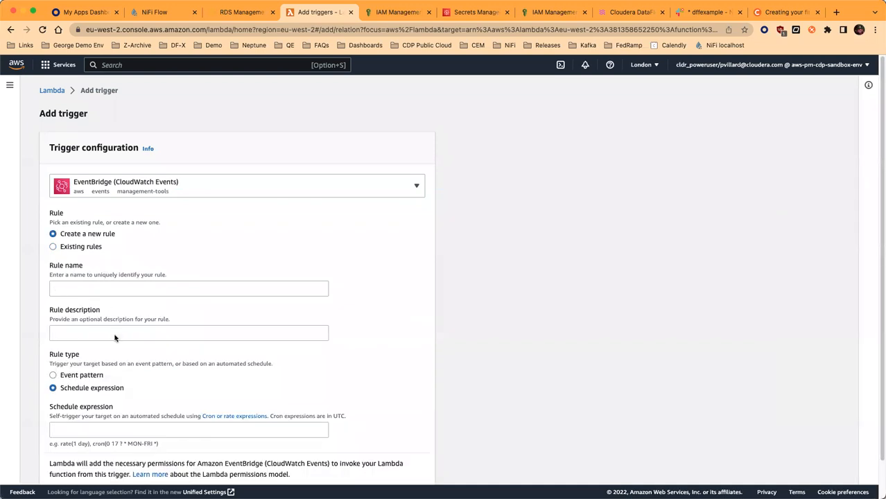
pyautogui.scroll(-1, 116, 340)
pyautogui.click(120, 418)
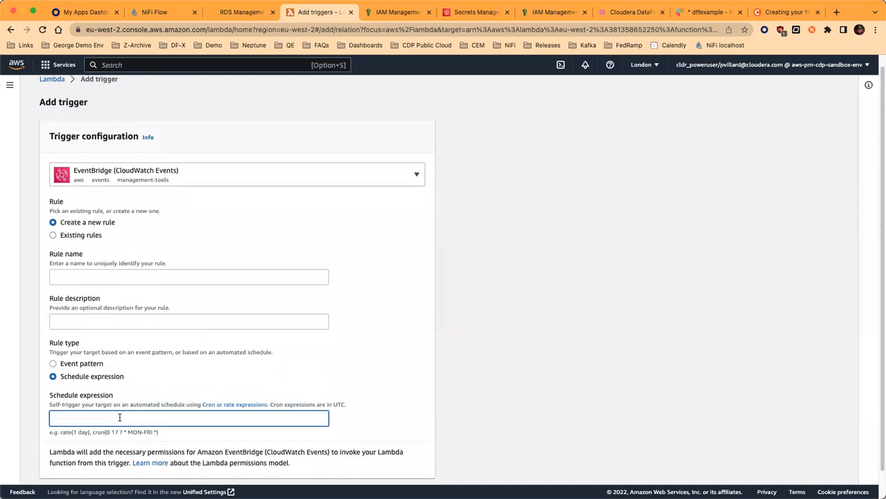
pyautogui.write('rate(5 minutes)')
pyautogui.scroll(-1, 99, 283)
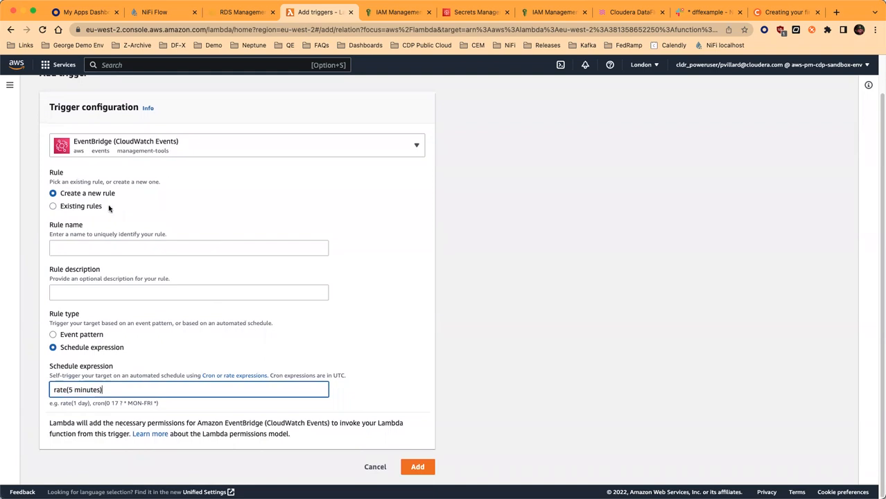
# Choose the existing rule every-5-minutes for the trigger, and cancel adding the trigger.
pyautogui.click(78, 208)
pyautogui.click(125, 285)
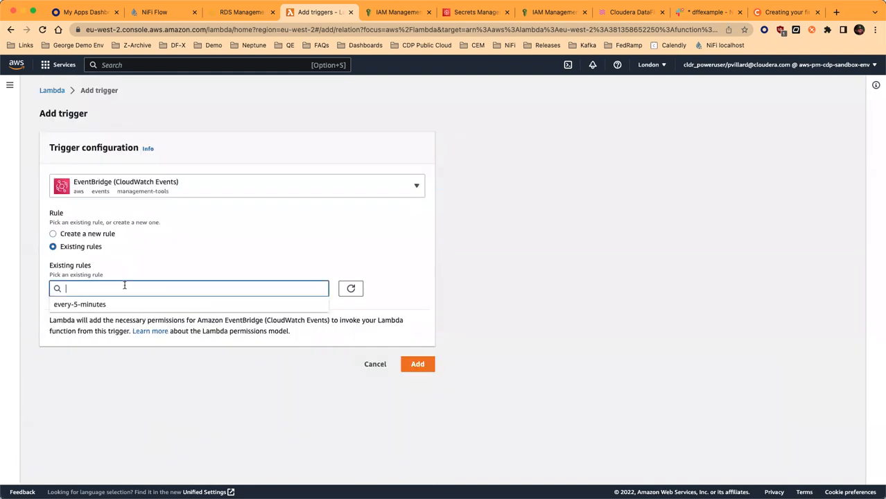
pyautogui.click(98, 305)
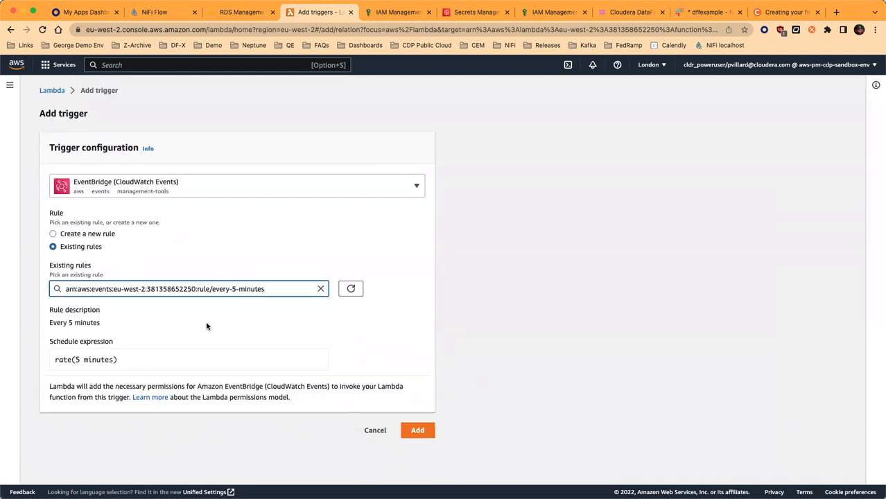
pyautogui.click(362, 430)
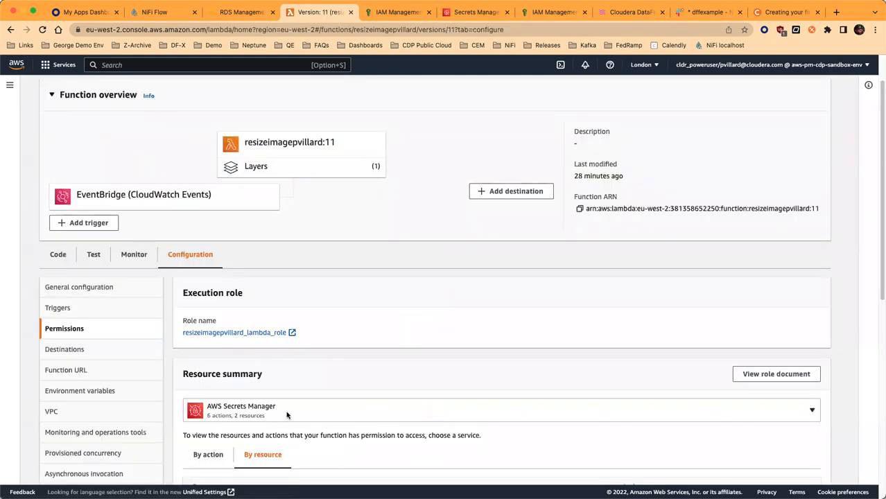
# Review version 11's configured triggers and the recent invocations in its CloudWatch logs.
pyautogui.scroll(-2, 349, 394)
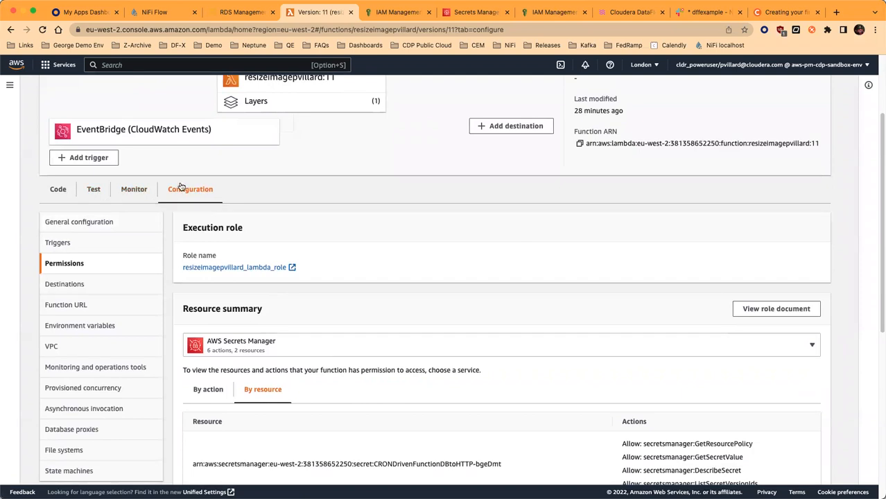
pyautogui.click(97, 251)
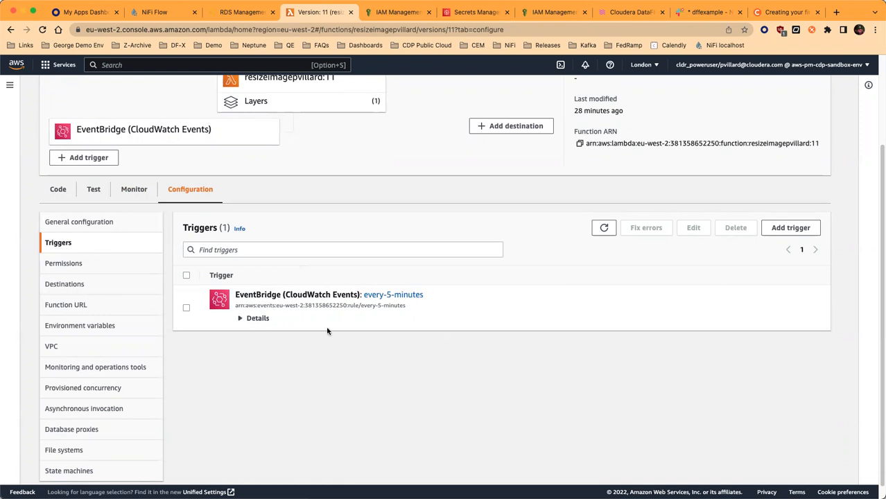
pyautogui.scroll(3, 327, 331)
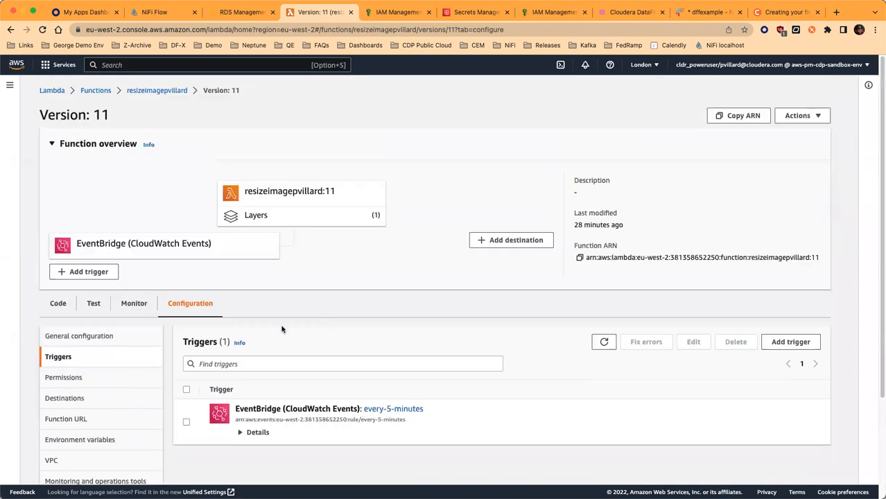
pyautogui.click(136, 308)
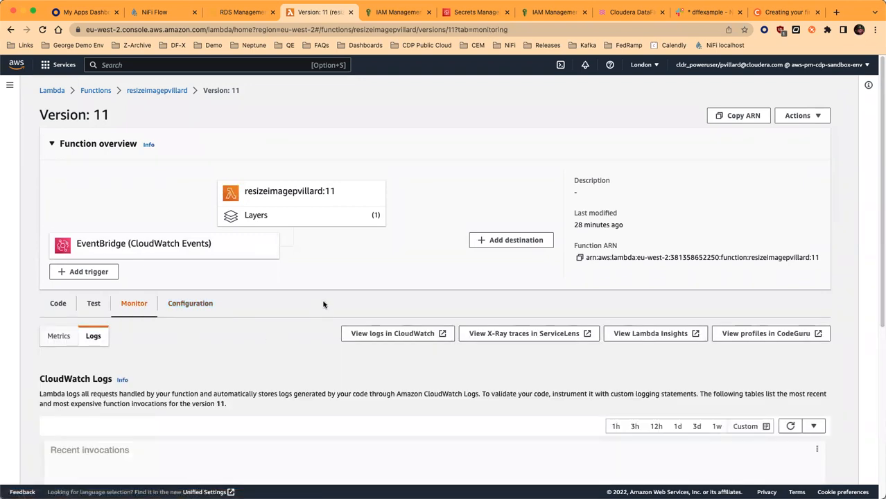
pyautogui.scroll(-3, 339, 266)
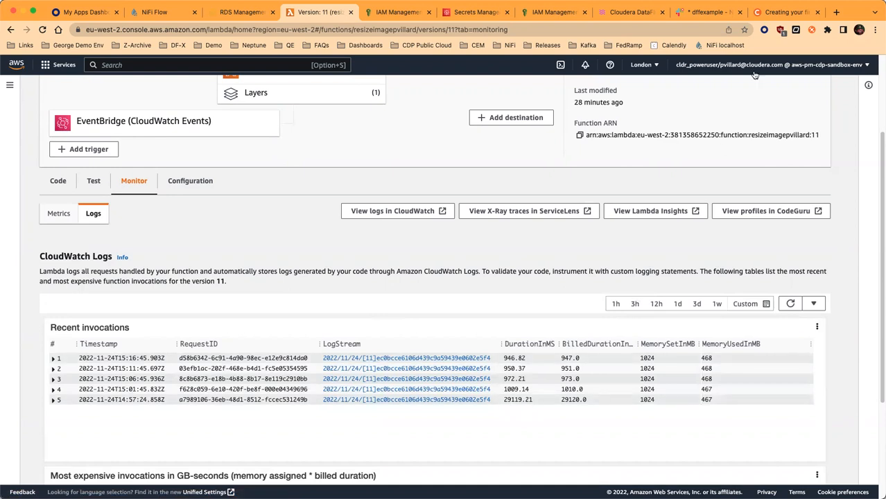
# Switch to the Cloudera DataFlow documentation and read through the Cold start topic under Functions in AWS.
pyautogui.click(791, 12)
pyautogui.scroll(-3, 108, 320)
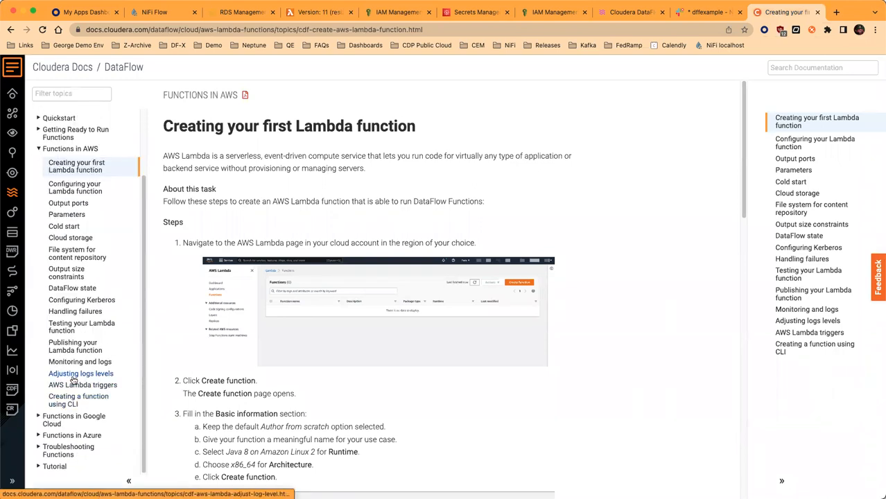
pyautogui.click(64, 228)
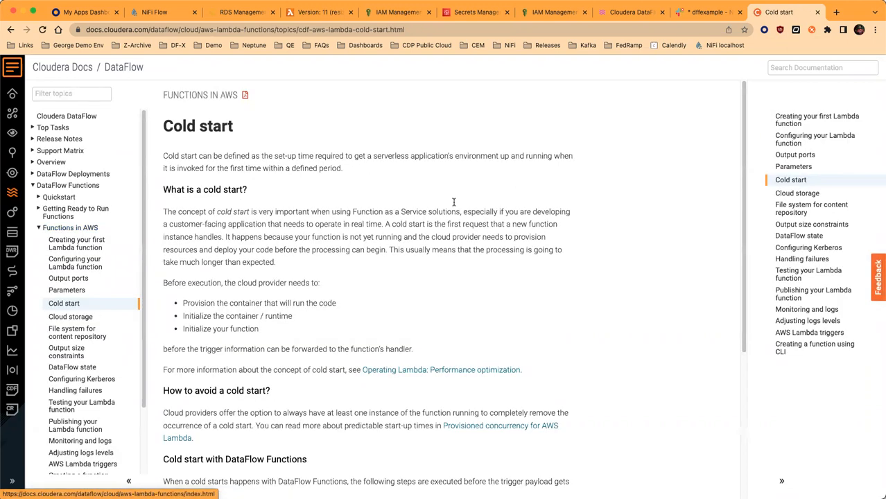
pyautogui.scroll(-5, 458, 200)
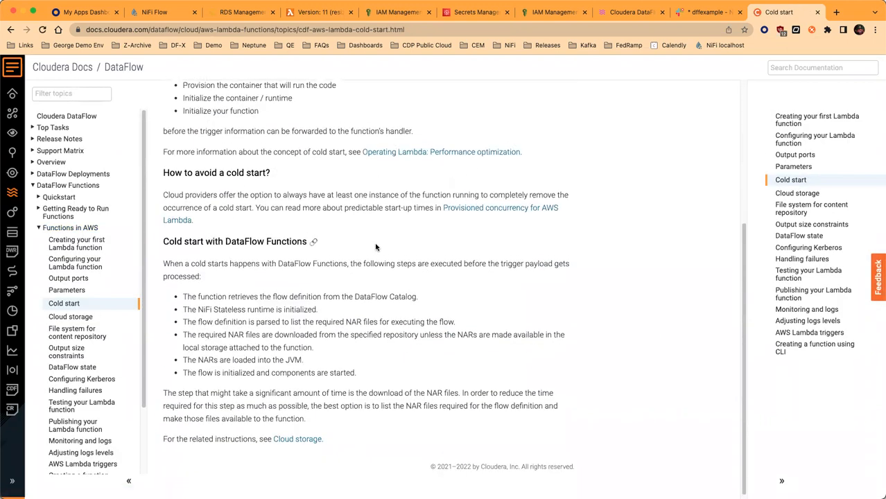
pyautogui.scroll(3, 431, 228)
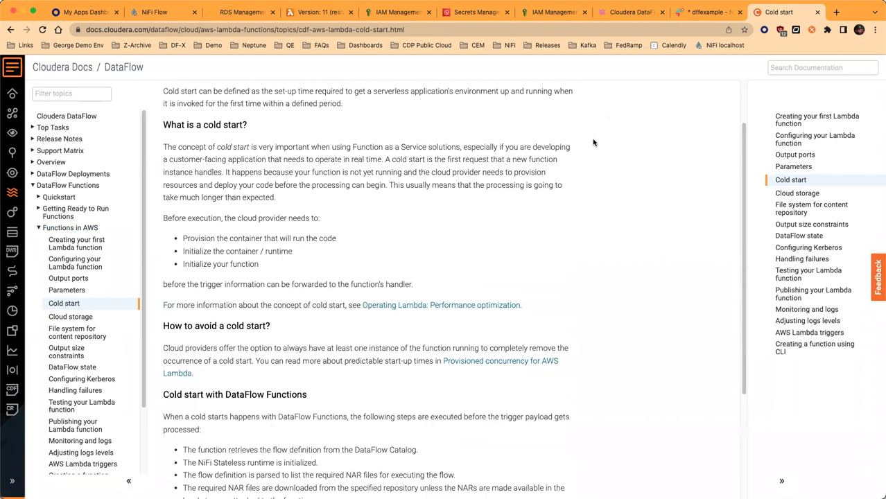
pyautogui.scroll(2, 595, 144)
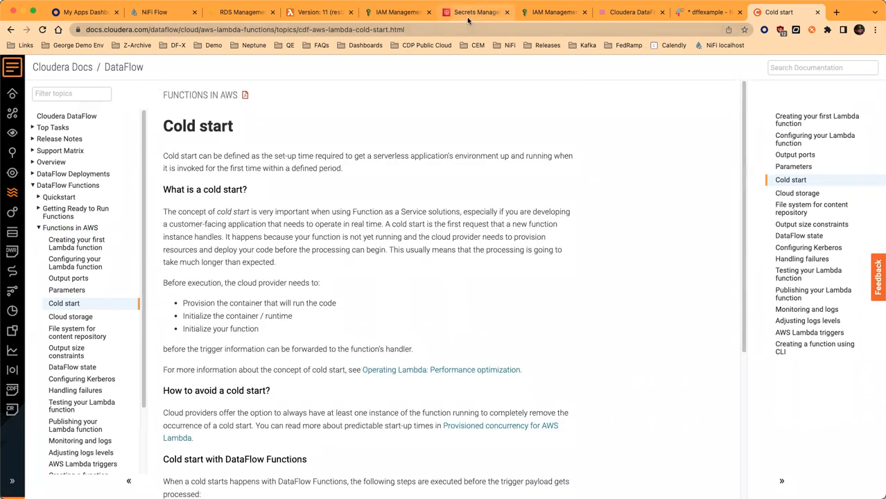
# Return to version 11's recent invocations, open the latest invocation's log stream in CloudWatch and examine the flow start-up and trigger entries.
pyautogui.click(332, 18)
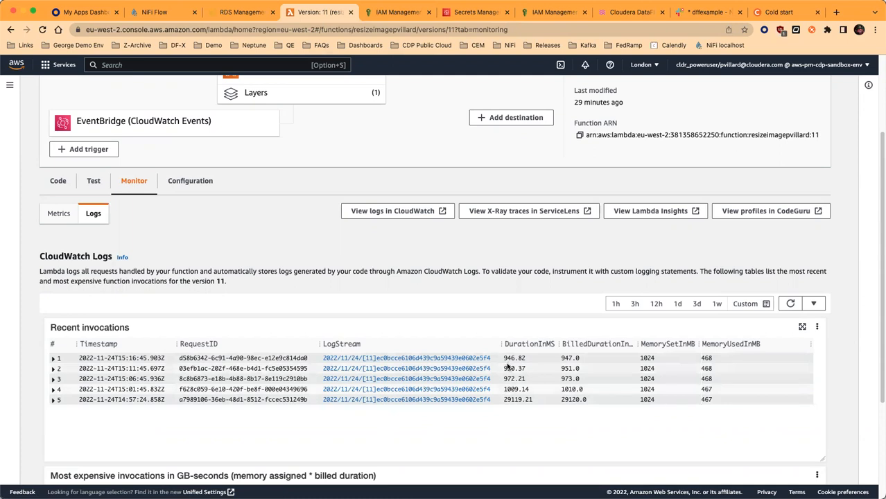
pyautogui.click(466, 359)
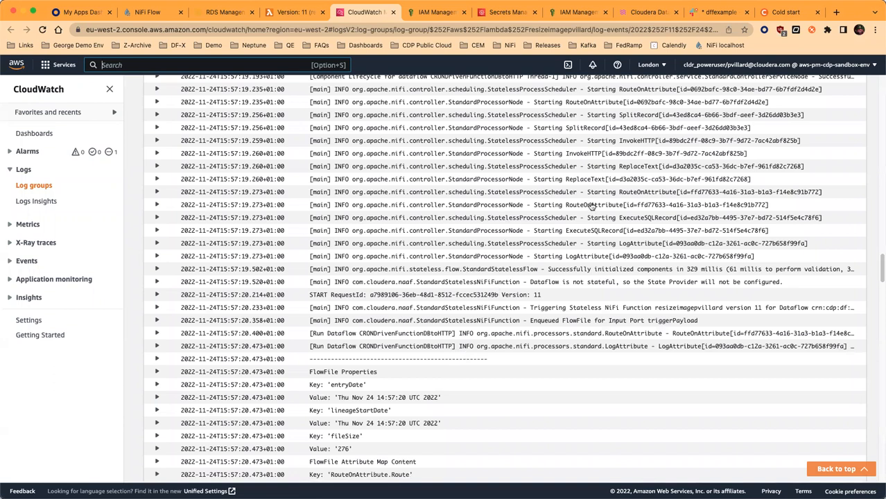
pyautogui.scroll(-2, 624, 231)
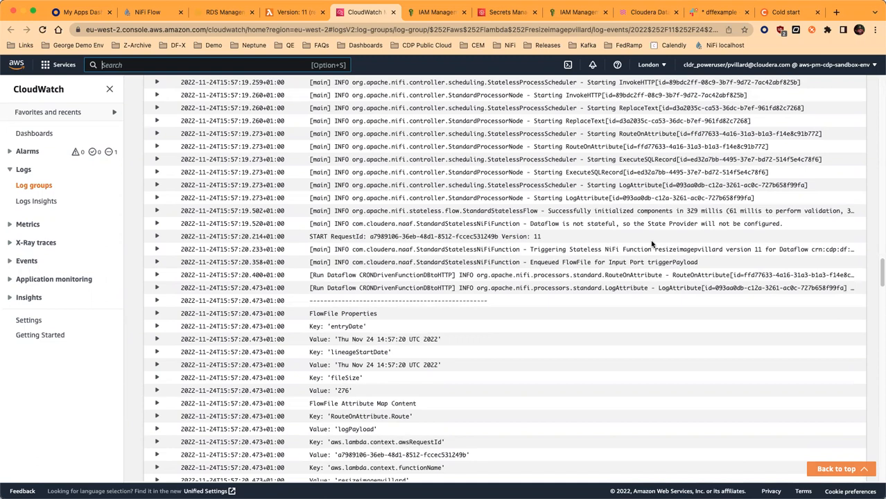
pyautogui.scroll(-1, 679, 236)
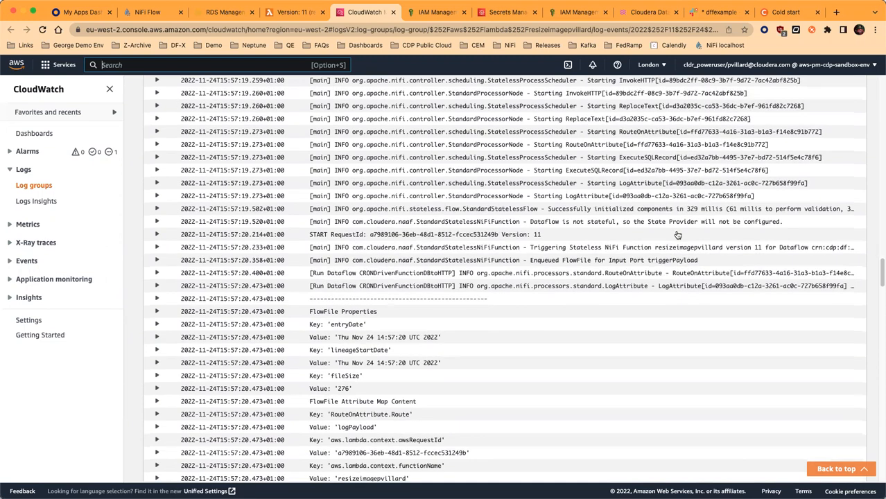
# Read through the FlowFile properties and attributes logged for the version 11 invocation, down to the logged payload.
pyautogui.scroll(-2, 676, 234)
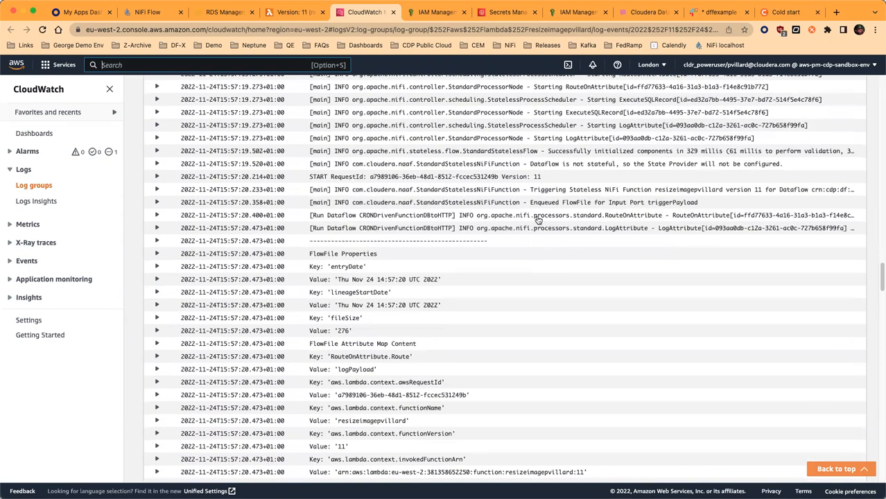
pyautogui.scroll(-2, 622, 255)
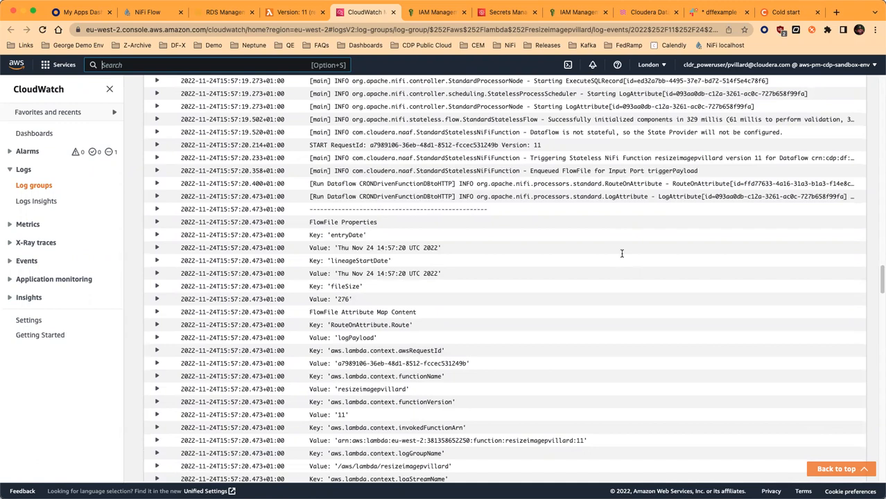
pyautogui.scroll(-3, 545, 237)
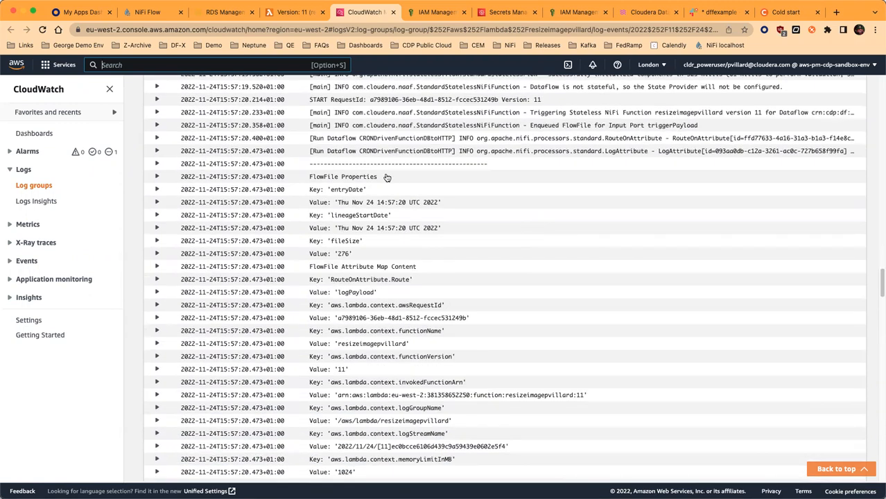
pyautogui.scroll(-2, 474, 299)
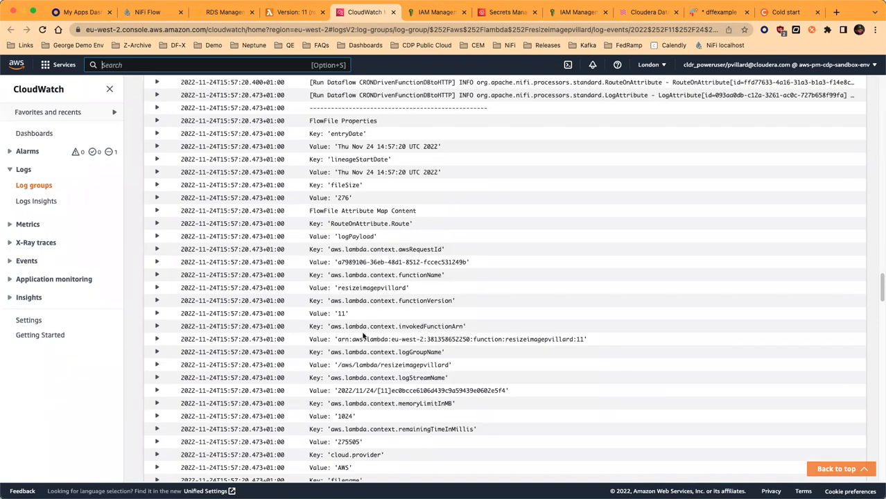
pyautogui.scroll(-2, 506, 329)
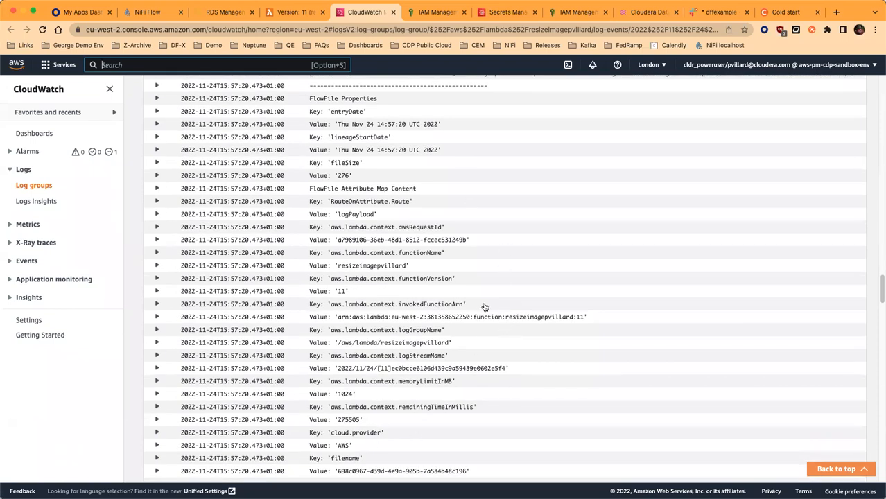
pyautogui.scroll(-5, 430, 213)
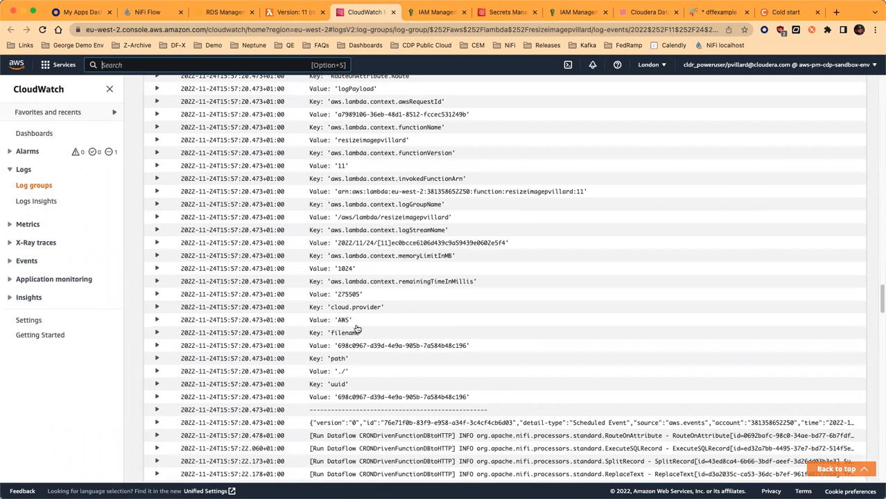
pyautogui.scroll(-1, 429, 315)
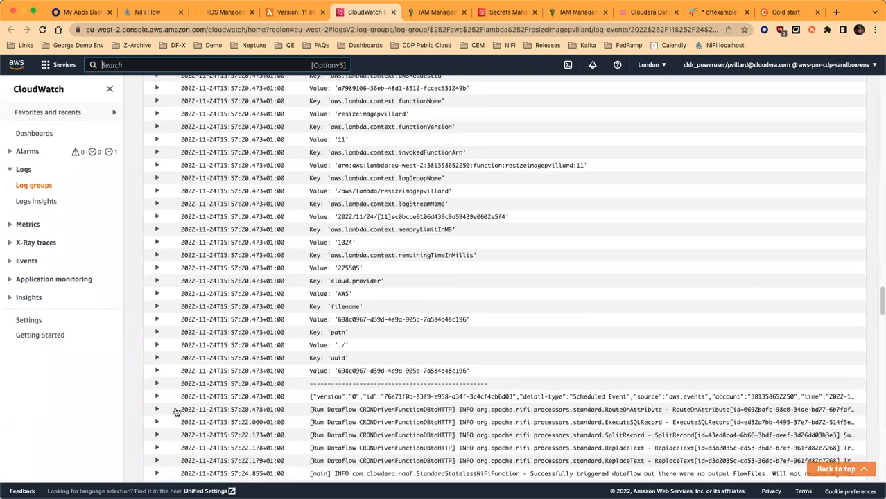
# Expand the logged Scheduled Event payload and examine its JSON content, highlighting the ARN of the every-5-minutes rule under resources.
pyautogui.click(157, 398)
pyautogui.scroll(-5, 301, 335)
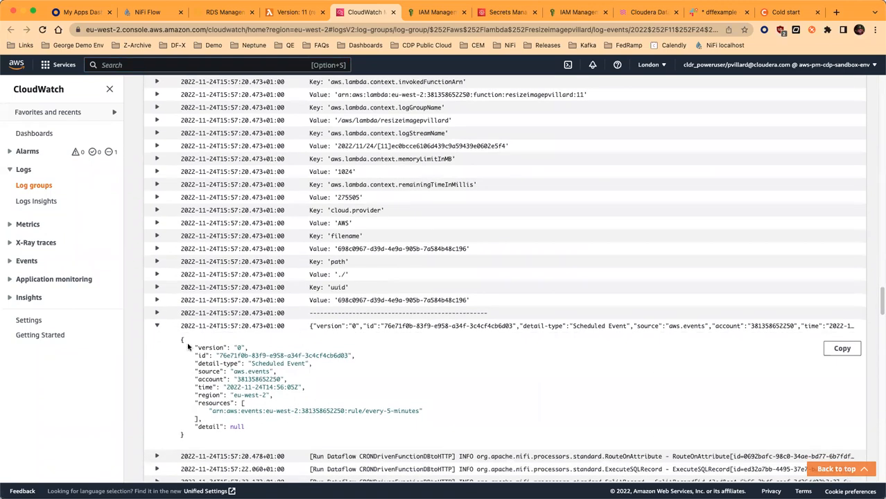
pyautogui.moveTo(181, 339); pyautogui.dragTo(204, 436)
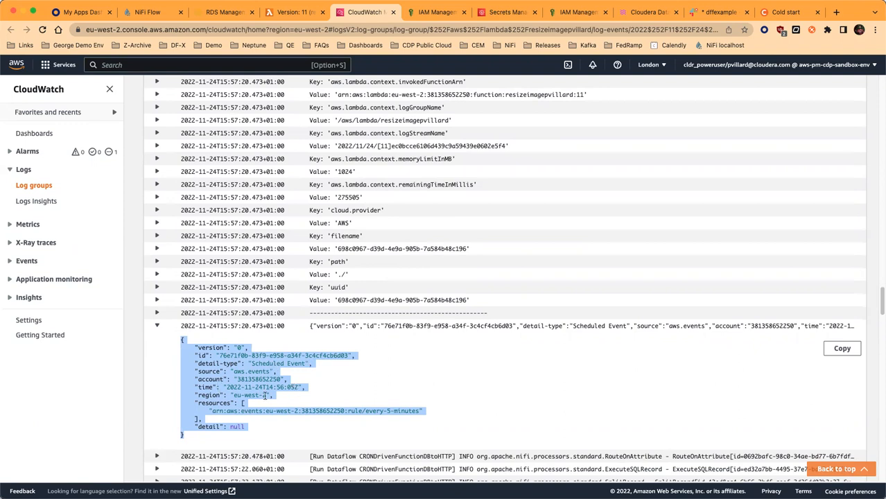
pyautogui.click(217, 411)
pyautogui.moveTo(209, 411); pyautogui.dragTo(317, 412)
pyautogui.click(424, 415)
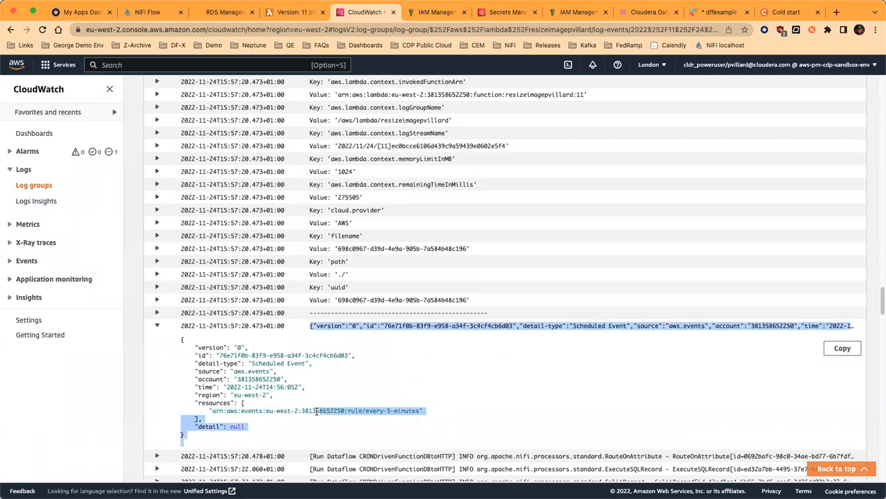
pyautogui.click(317, 412)
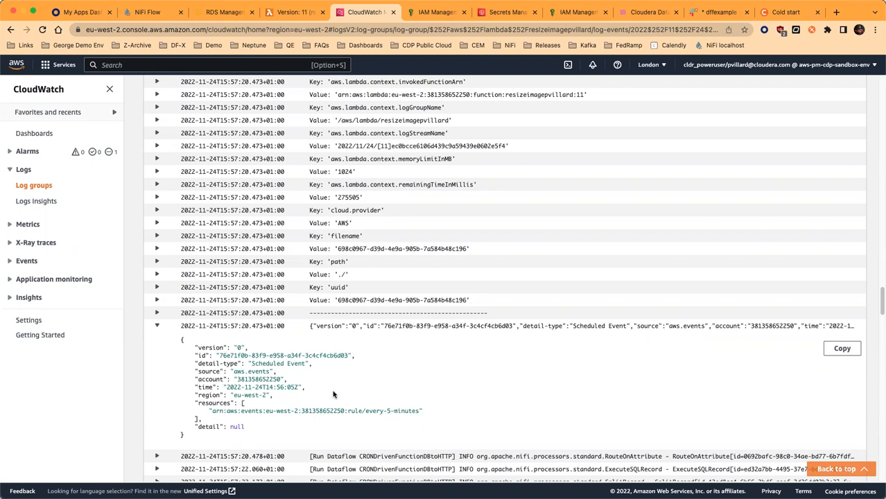
# Check the NiFi messages in Slack's dffexample channel, and zoom version 11's Duration metric in Lambda to about 15:04–15:26.
pyautogui.click(718, 12)
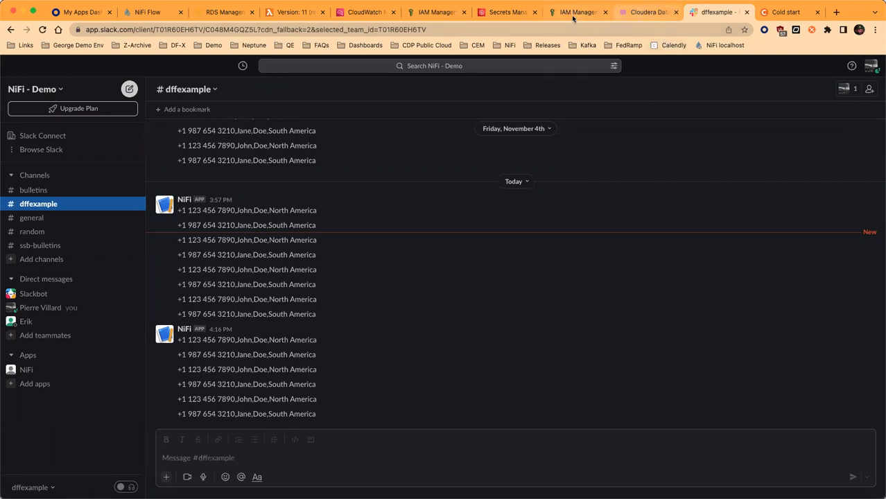
pyautogui.click(291, 12)
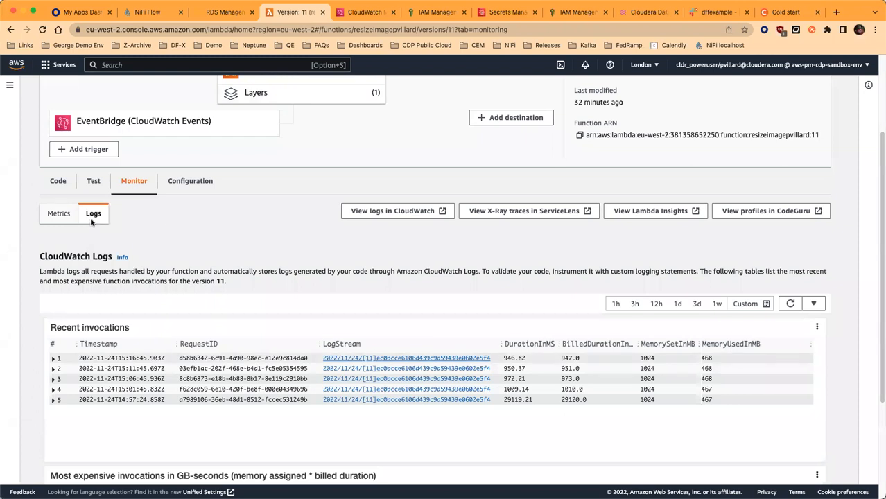
pyautogui.click(40, 216)
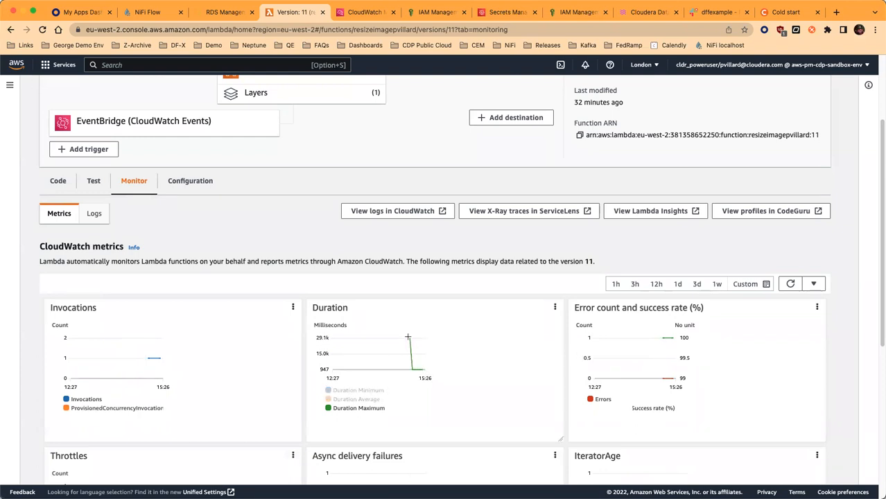
pyautogui.moveTo(410, 339)
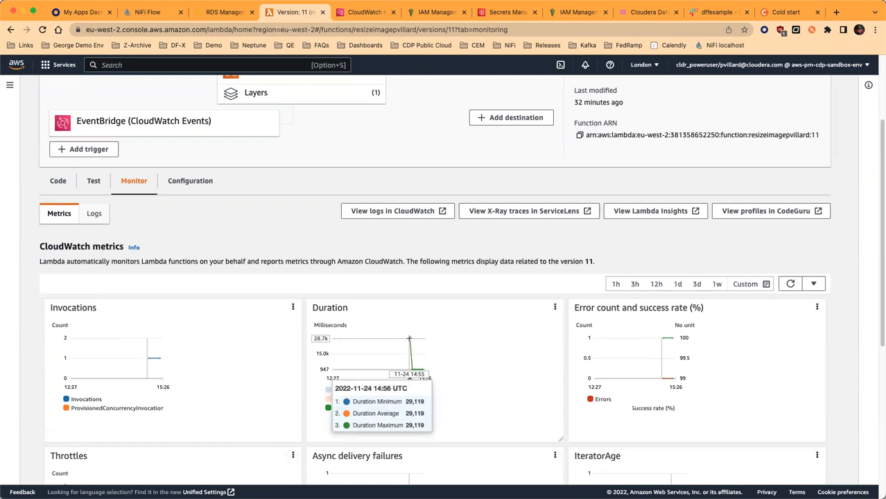
pyautogui.moveTo(414, 362); pyautogui.dragTo(425, 375)
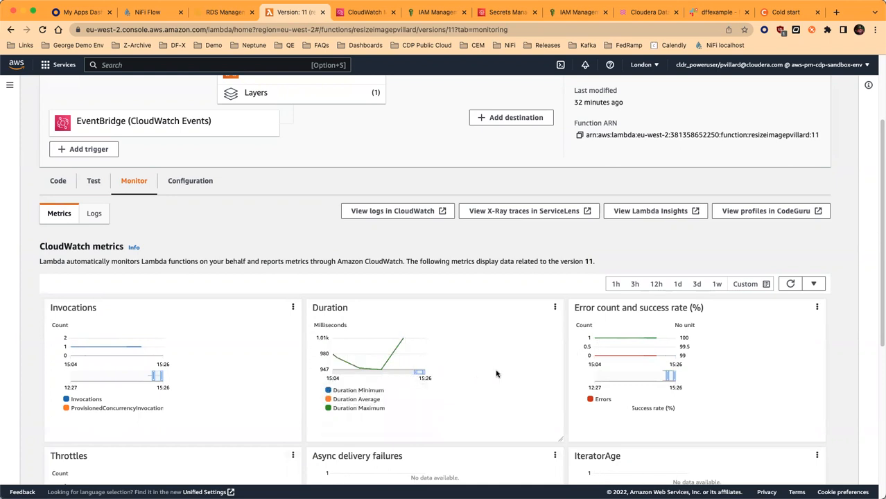
# Look through version 11's remaining CloudWatch metrics, down to the concurrency charts, and return to the function overview.
pyautogui.scroll(-4, 534, 312)
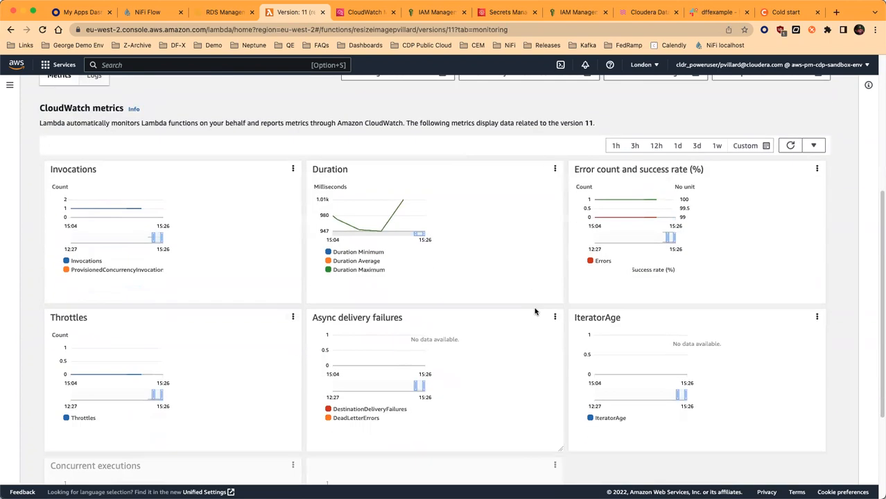
pyautogui.scroll(-1, 534, 305)
pyautogui.scroll(-4, 530, 342)
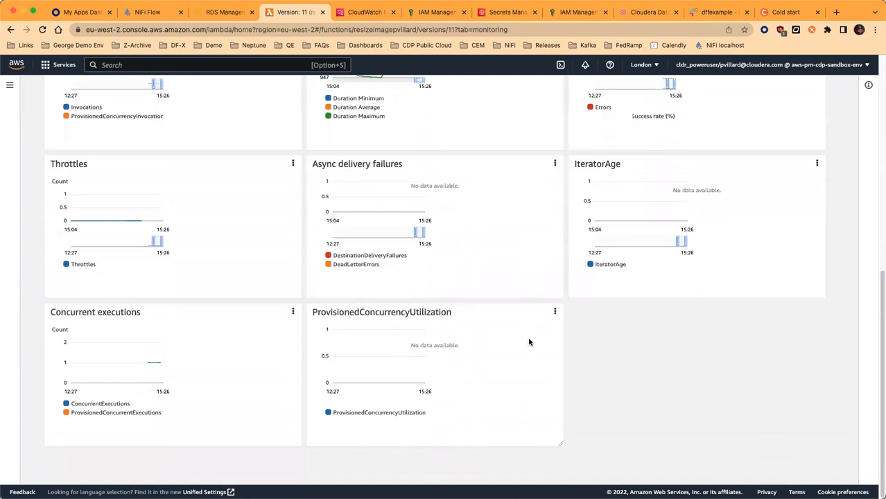
pyautogui.scroll(10, 529, 342)
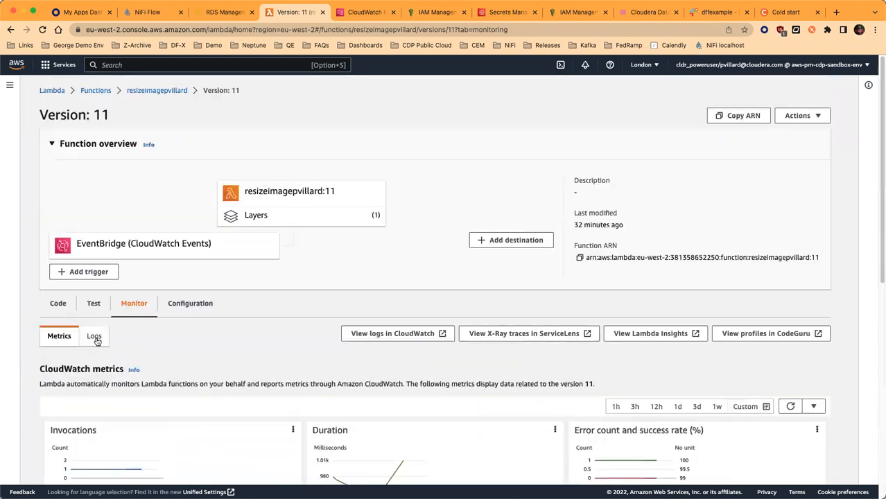
# Review the durations and memory use of version 11's recent and most expensive invocations in the CloudWatch logs.
pyautogui.click(95, 337)
pyautogui.scroll(-7, 291, 336)
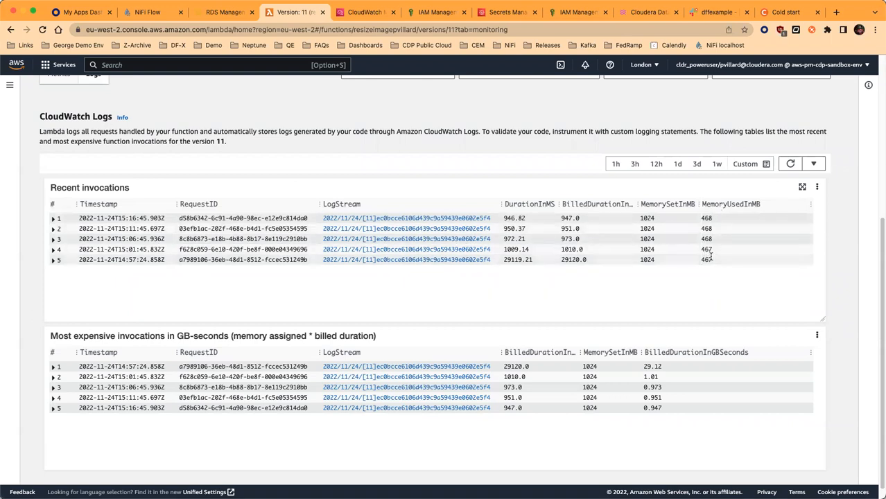
pyautogui.scroll(5, 710, 257)
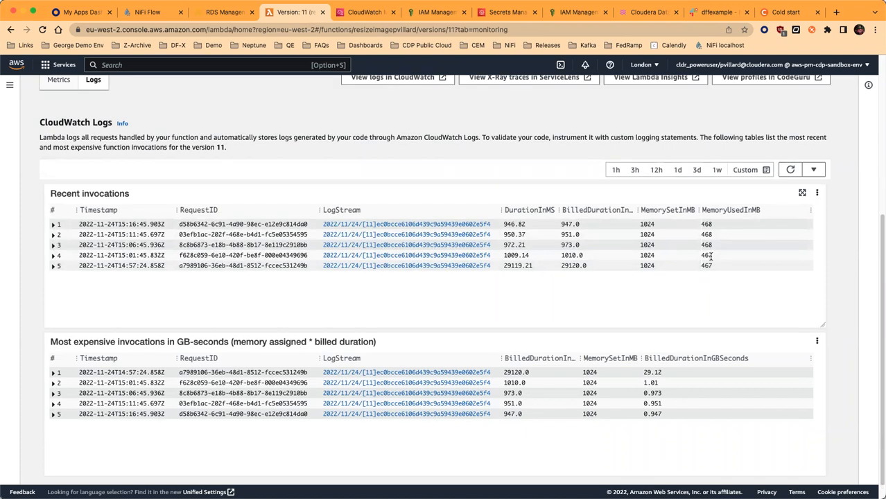